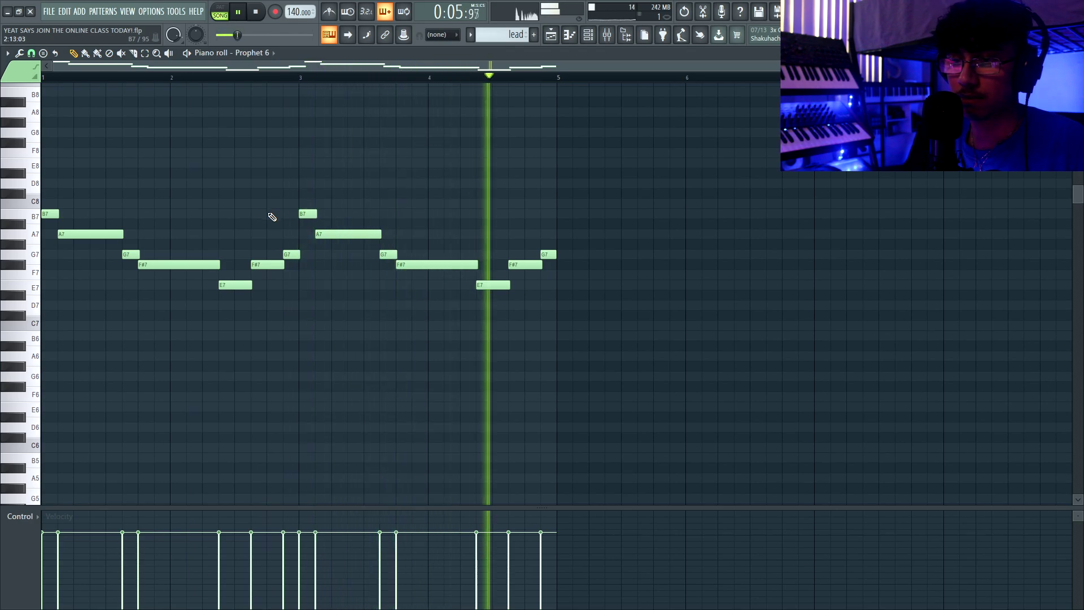
- Play back the lead melody, the Pattern 6 bass notes and the filter bass clips
key("space")
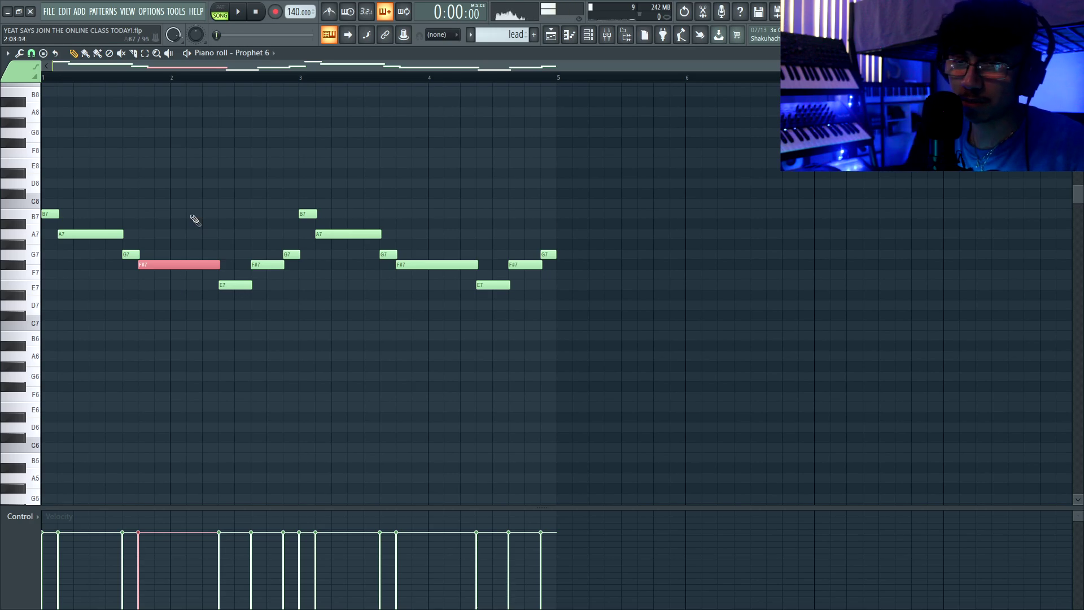
key("space")
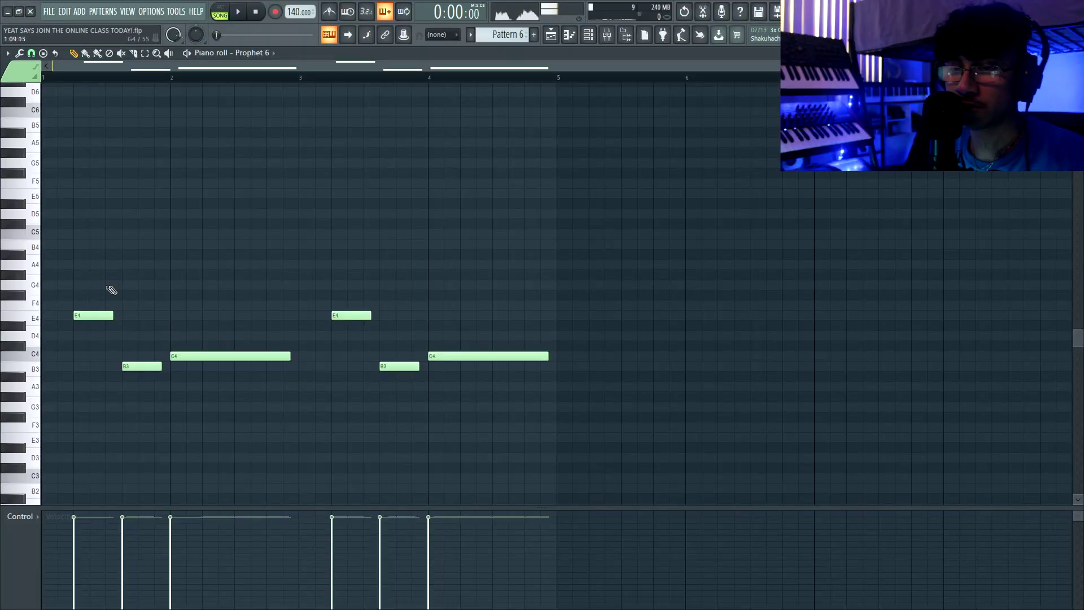
key("space")
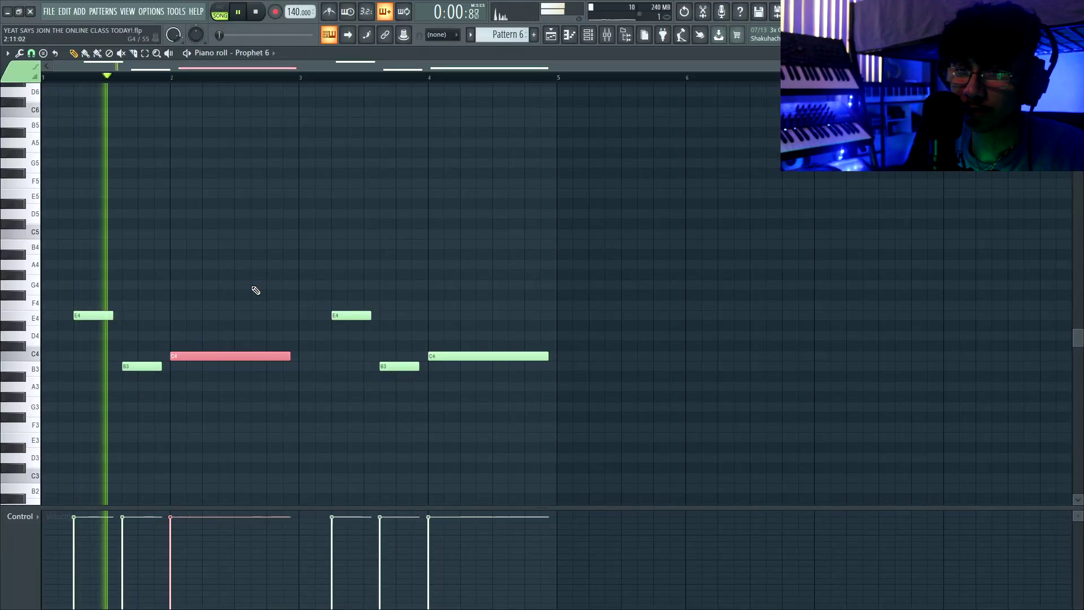
key("space")
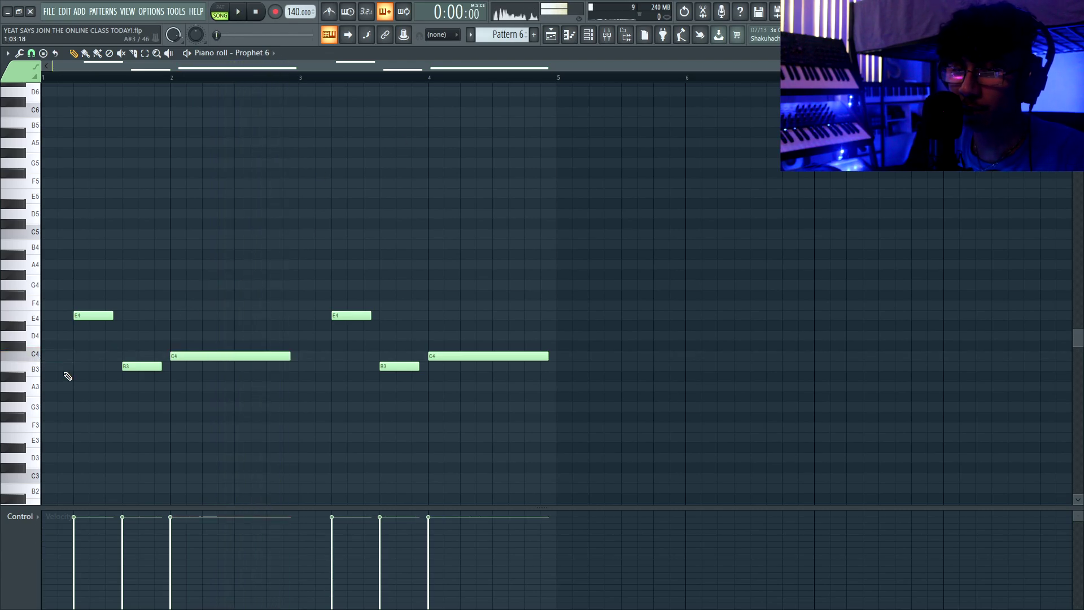
left_click_drag(166, 349, 178, 368)
key("space")
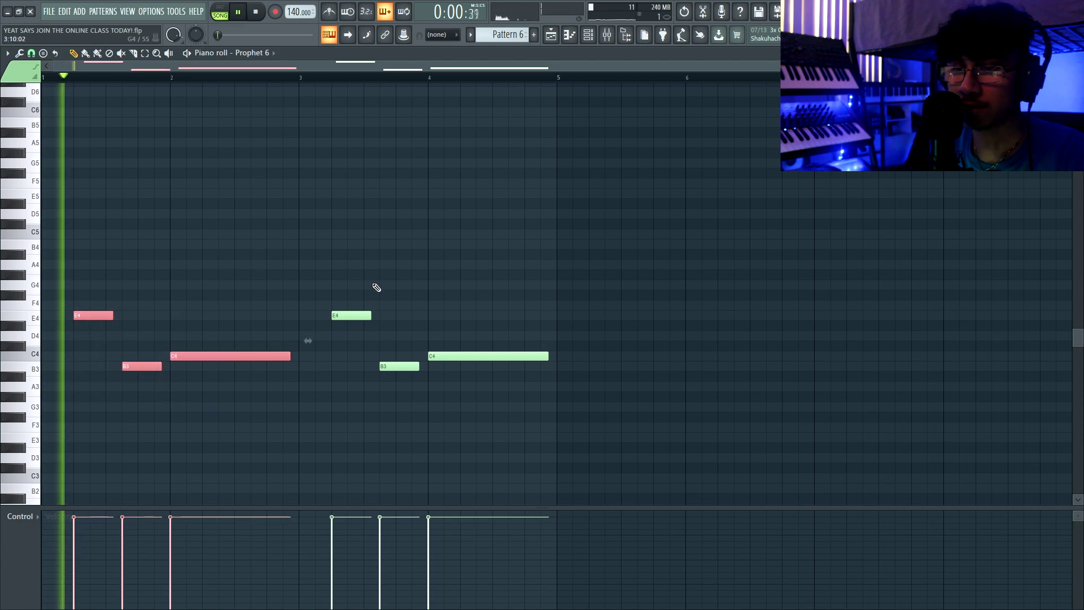
left_click(430, 230)
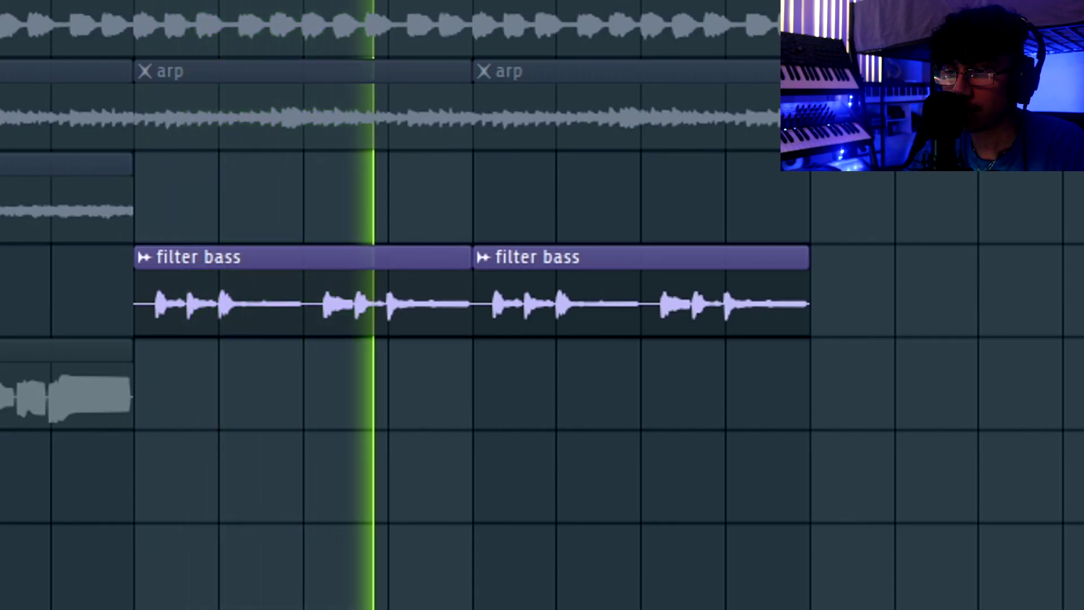
key("space")
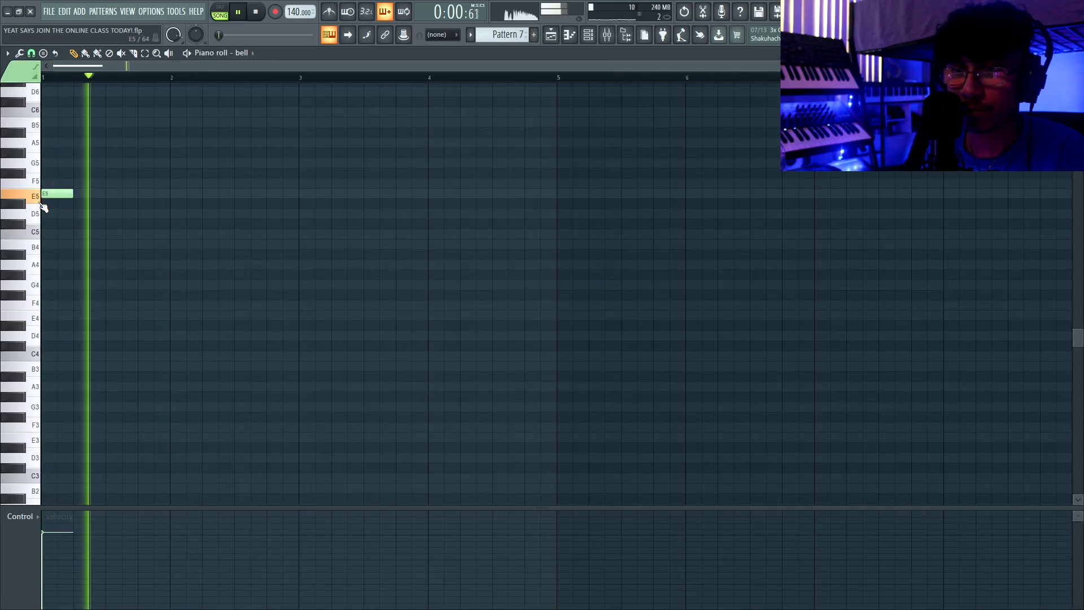
- Add bell notes to Pattern 7: C5 on beat 4 of bars 1 and 3, E5 at bar 3's start, and C5 midway through bar 4
key("space")
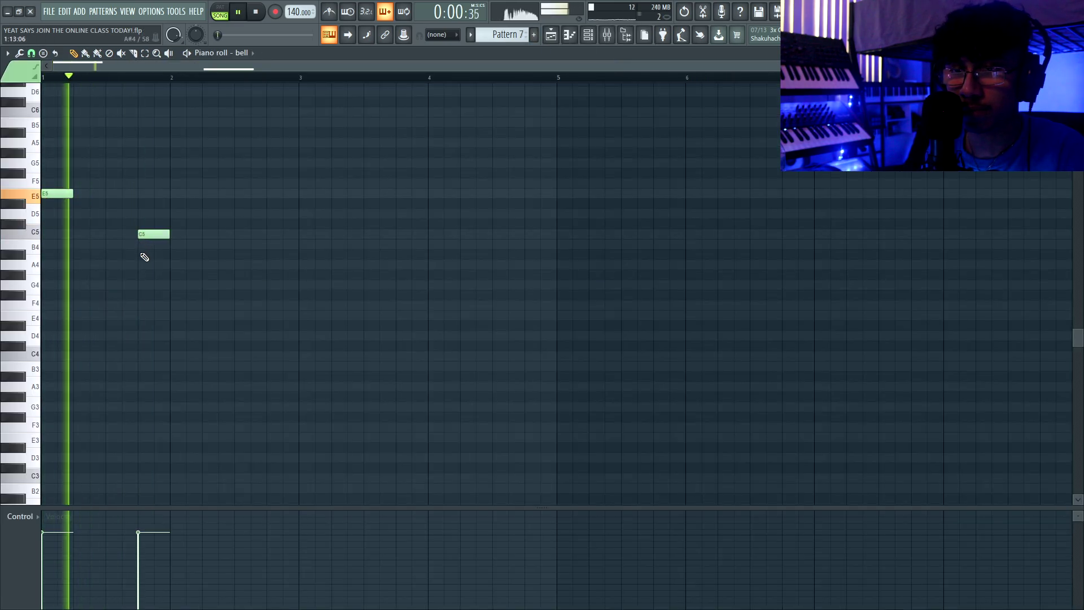
left_click(301, 194)
left_click(399, 233)
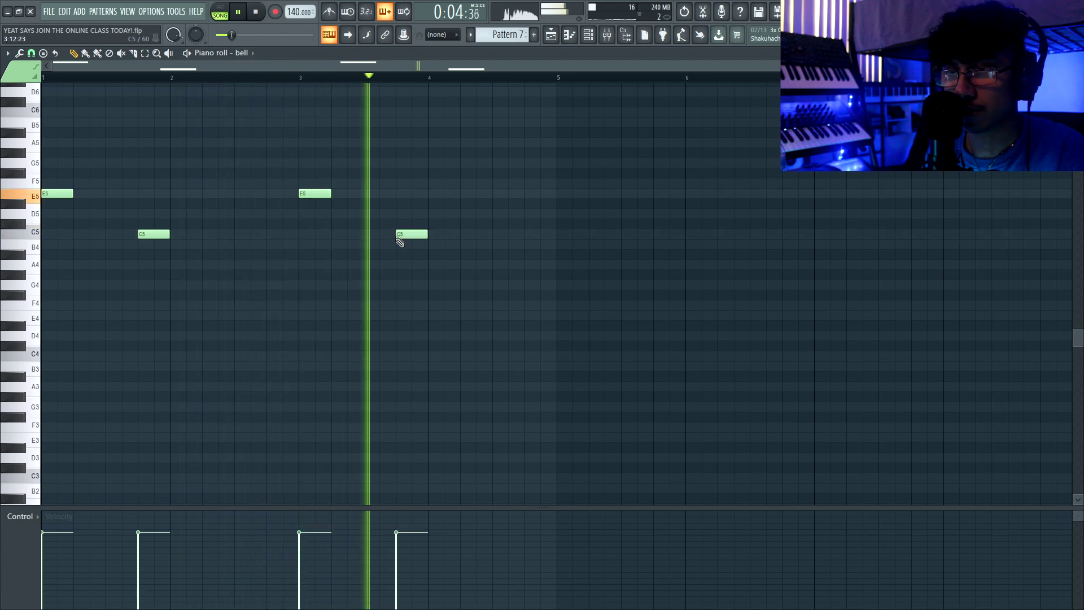
left_click(508, 234)
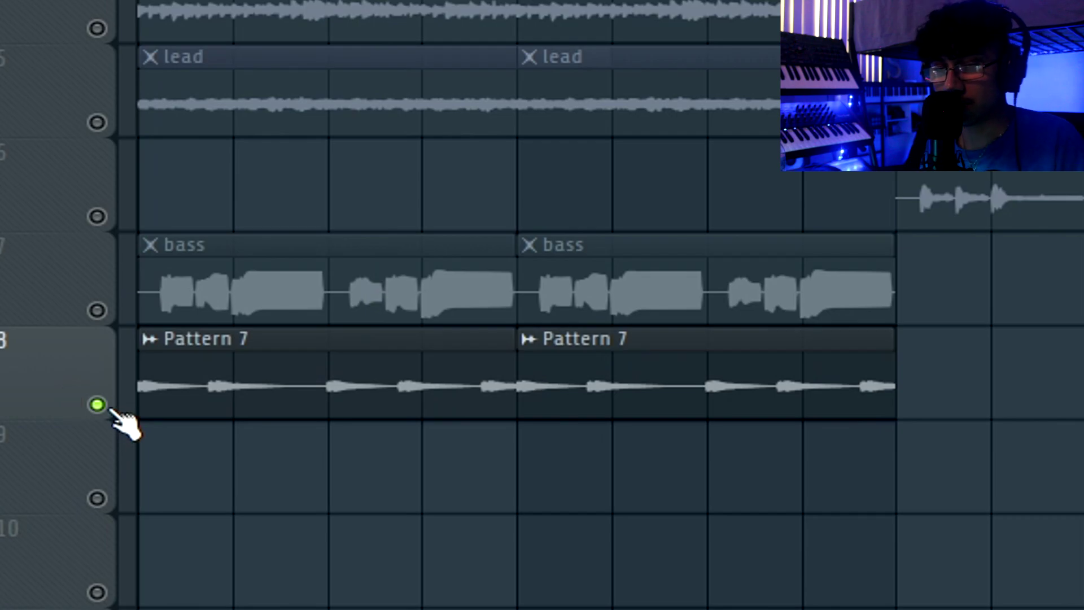
- Rename the Pattern 7 audio clips on track 8 to bell, play the arrangement, and stop playback
left_click(149, 339)
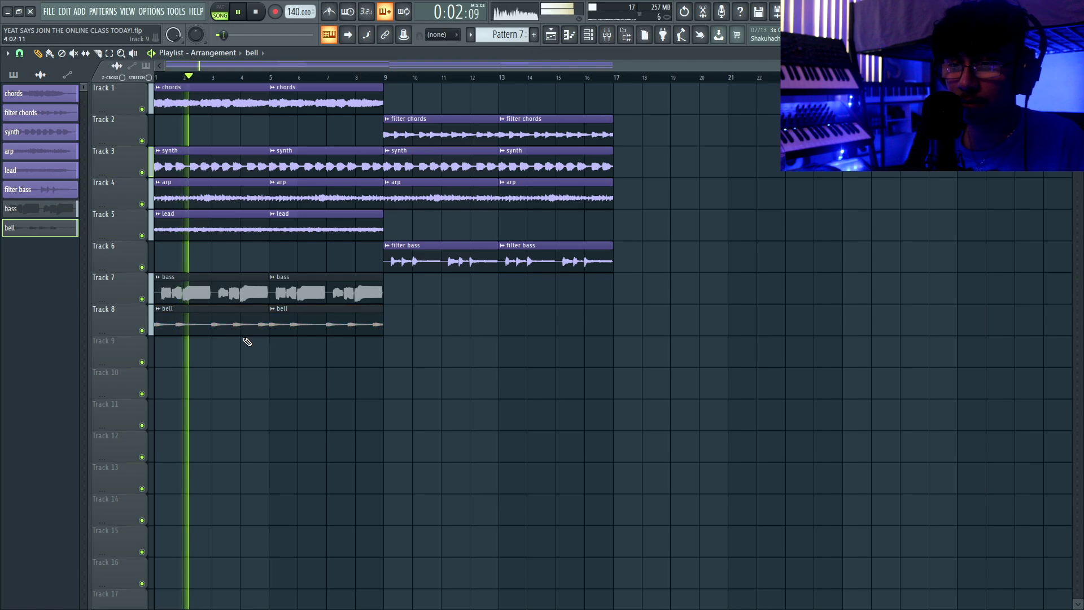
key("F6")
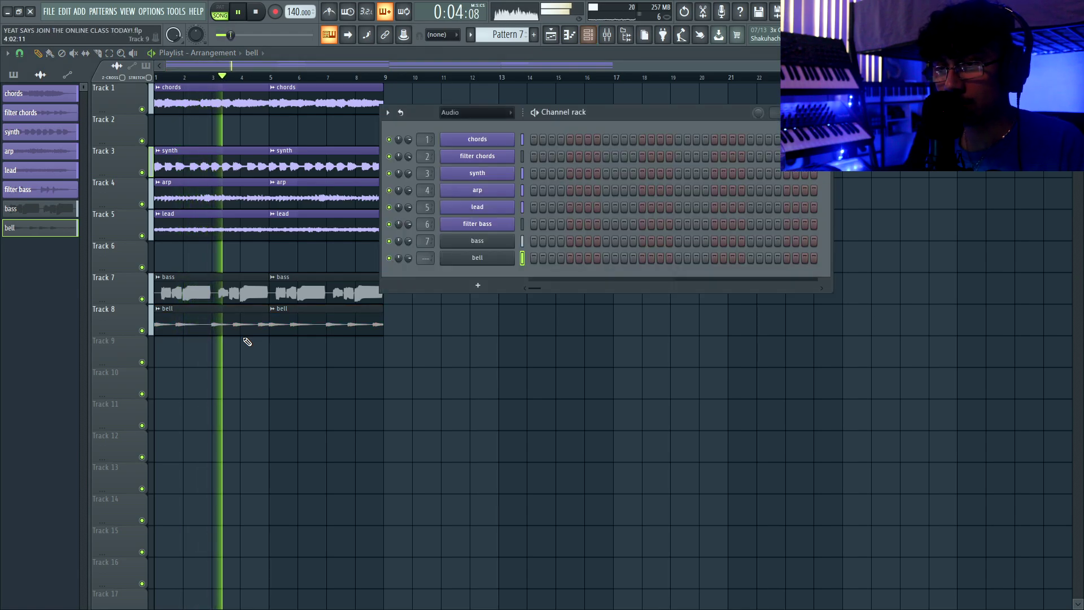
key("F9")
key("space")
key("F9")
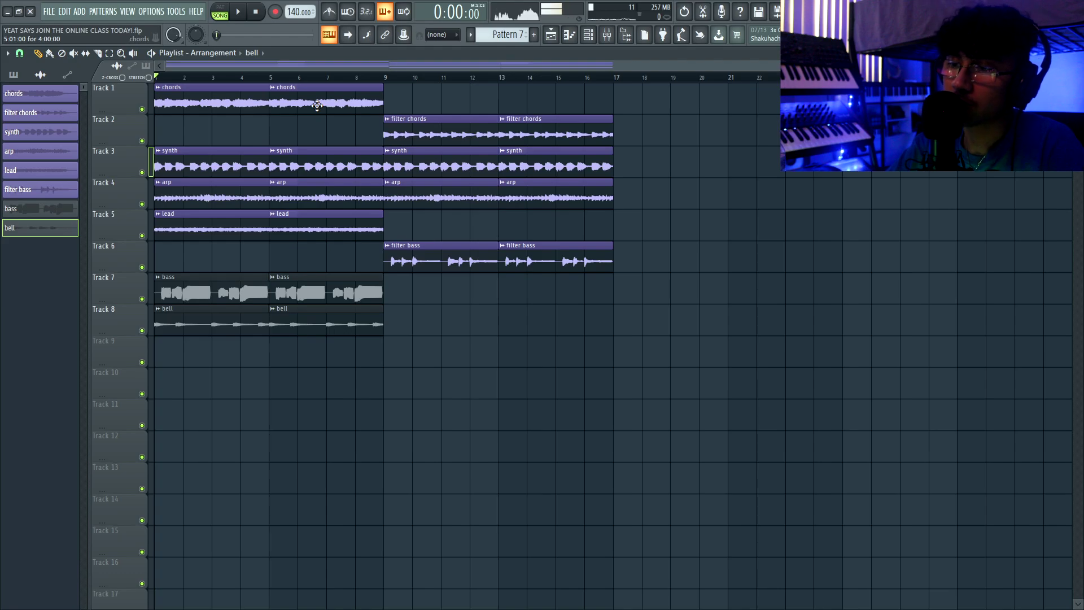
- Load the 808 7 sample from the 808s folder of PLUGG ESSENTIALS into a new channel
key("alt+F8")
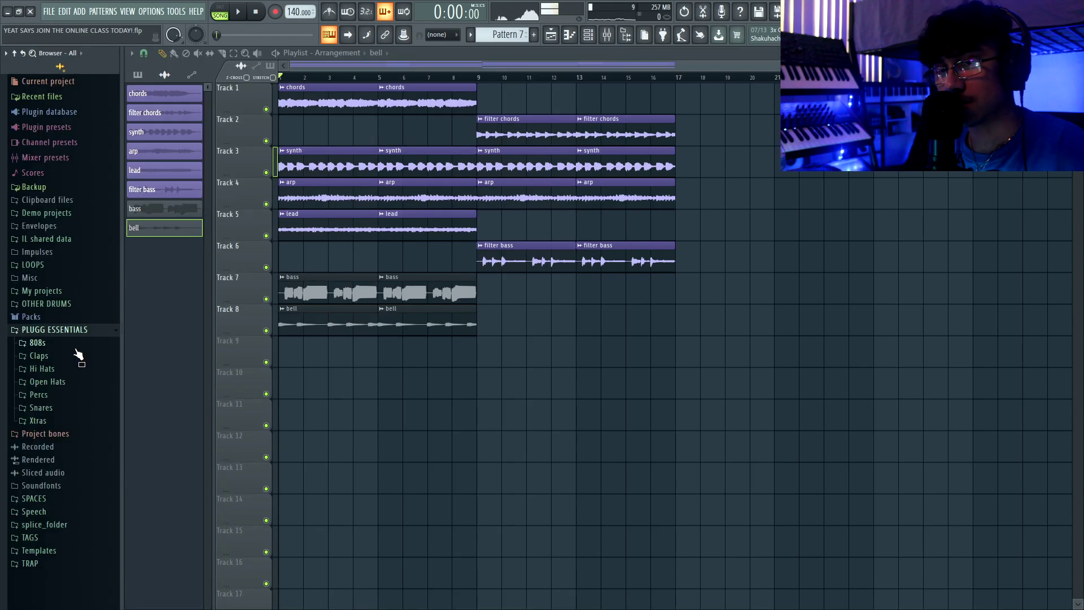
left_click(76, 344)
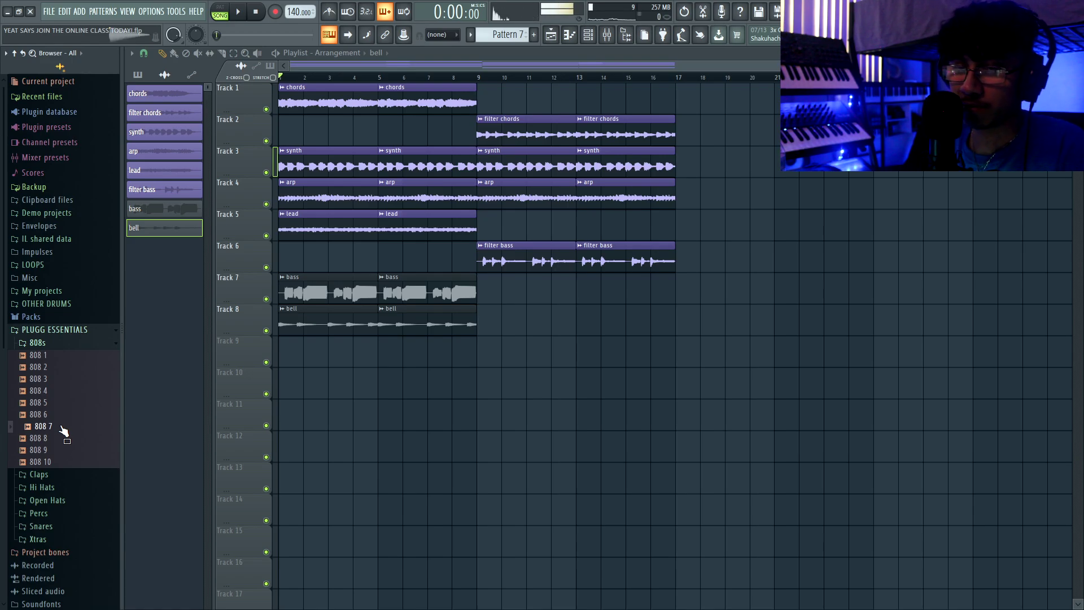
right_click(63, 431)
left_click(90, 452)
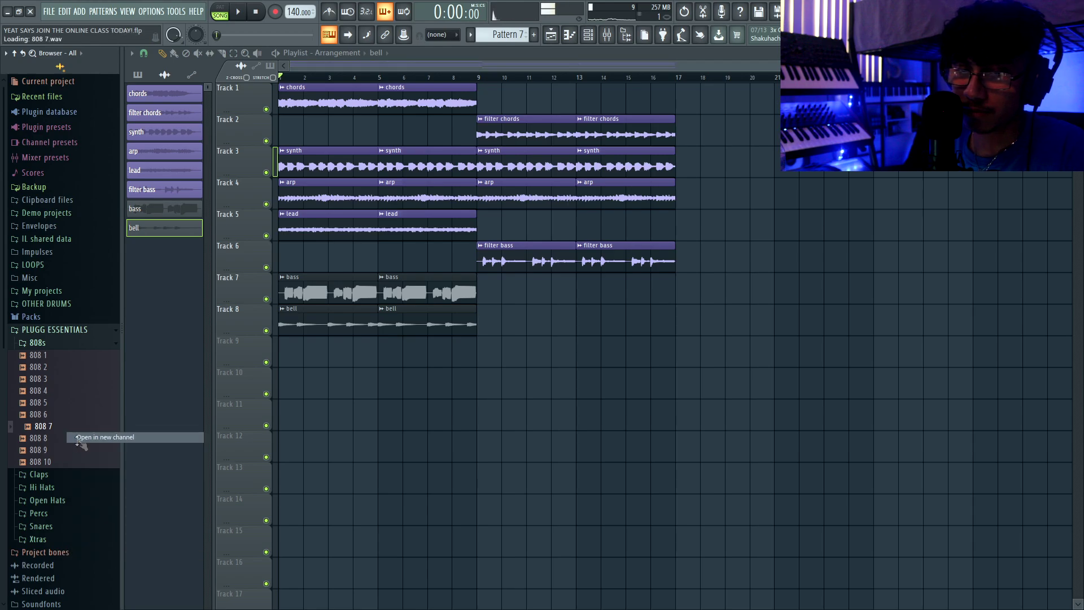
- Raise the hold to maximum and reduce the decay to minimum in the 808 7 volume envelope
left_click(184, 140)
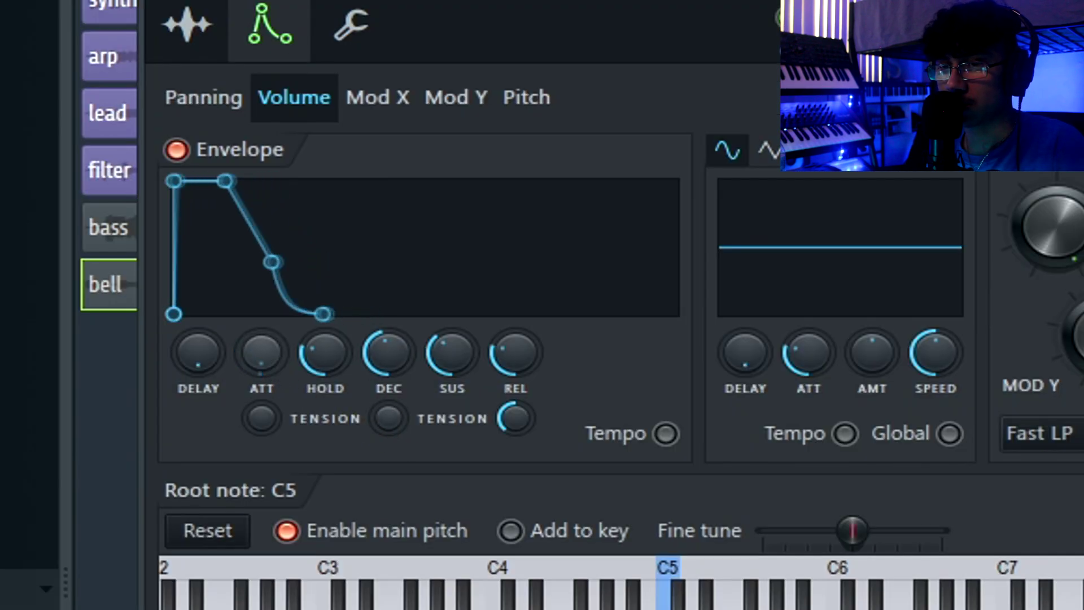
left_click_drag(325, 351, 325, 271)
left_click_drag(389, 351, 389, 418)
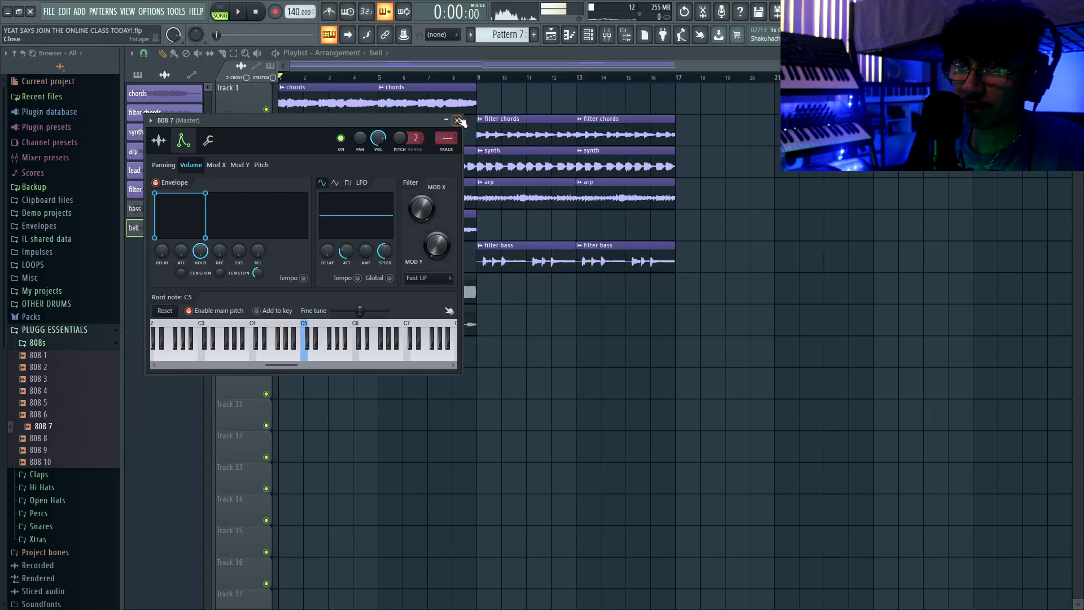
left_click(458, 121)
- Load Clap 4 into a new channel and place clap hits on steps 9 and 25 of a 32-step Pattern 8
right_click(61, 399)
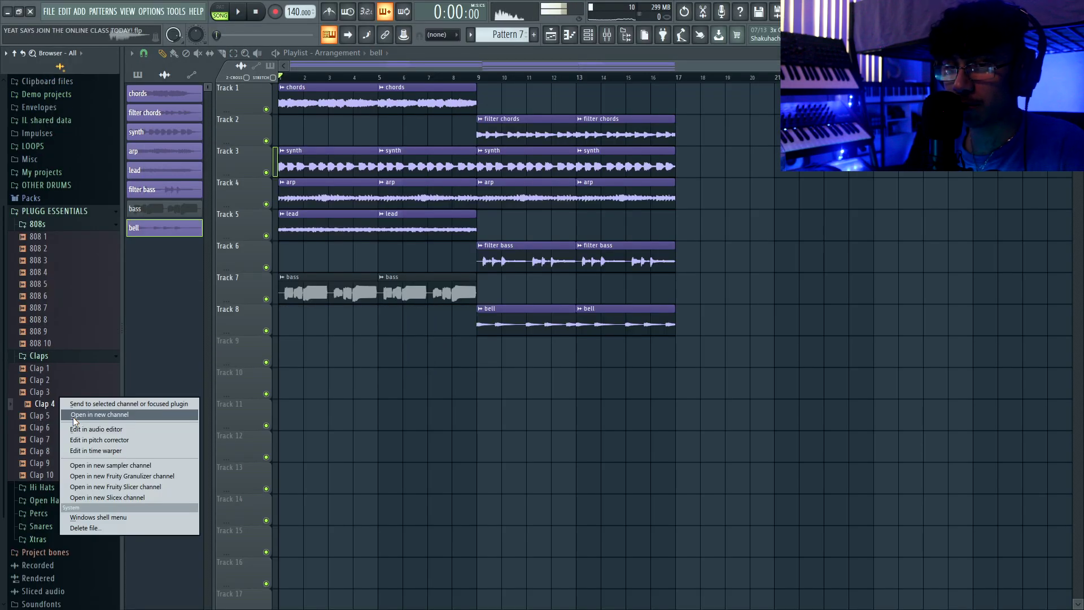
left_click(69, 416)
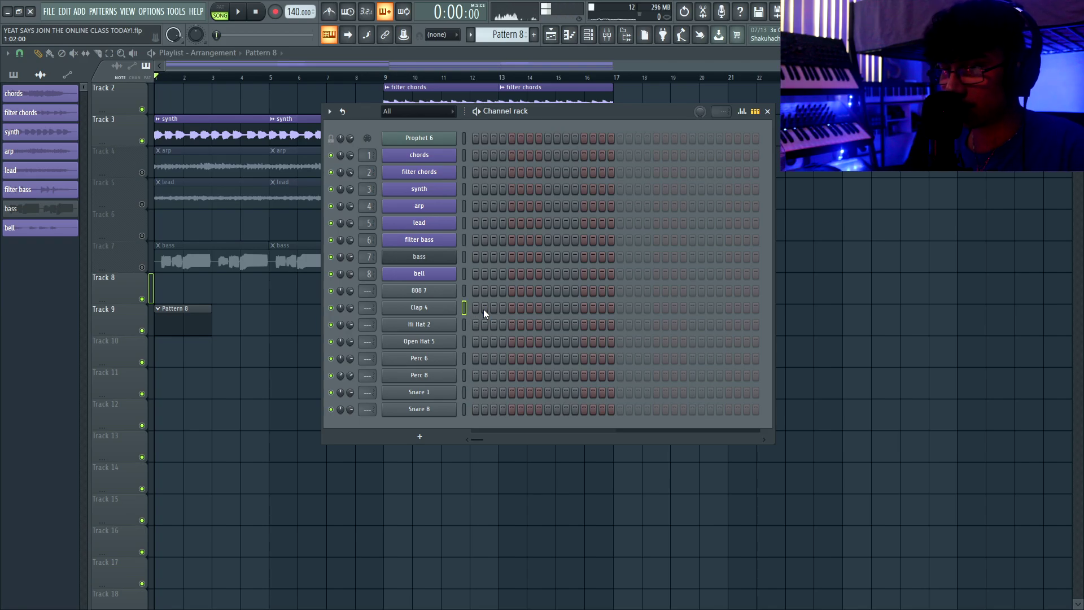
left_click(620, 307)
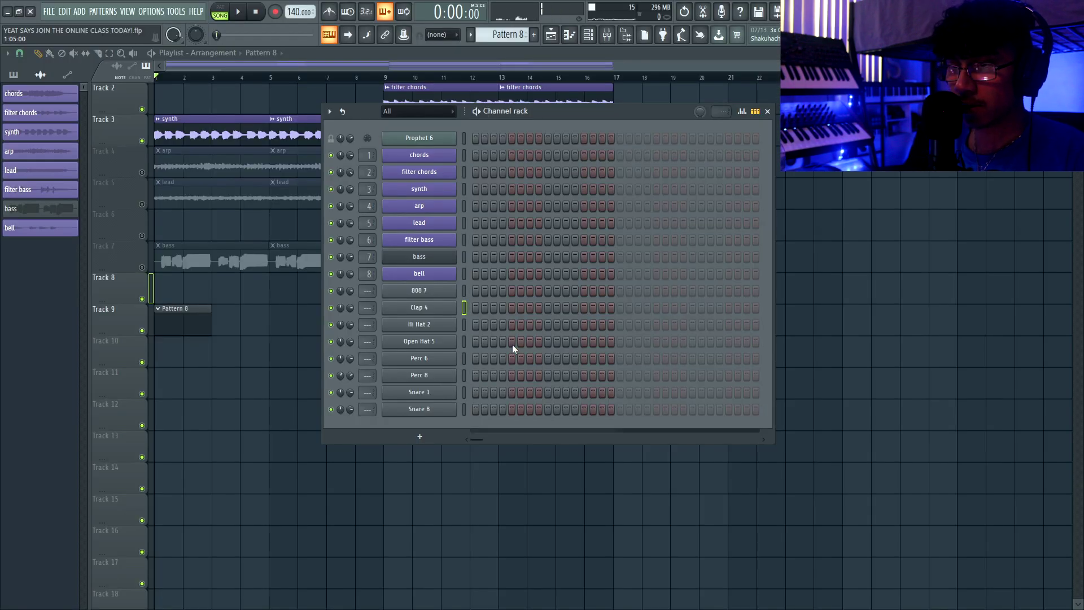
key("space")
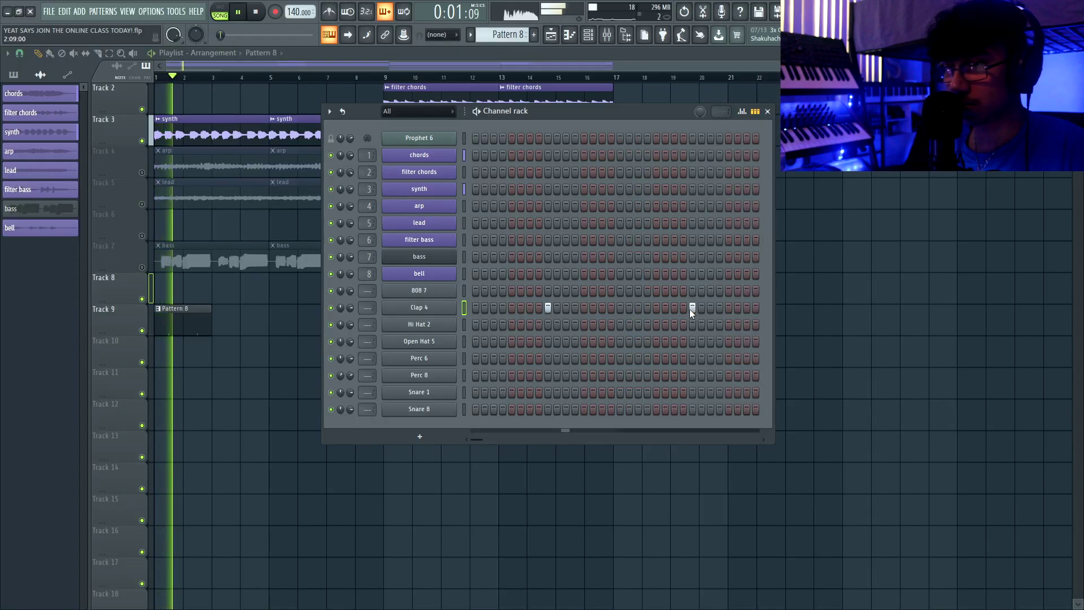
- Repeat the Pattern 8 clap clip along track 9 from bar 1 through bar 8
key("F6")
left_click_drag(169, 321, 385, 292)
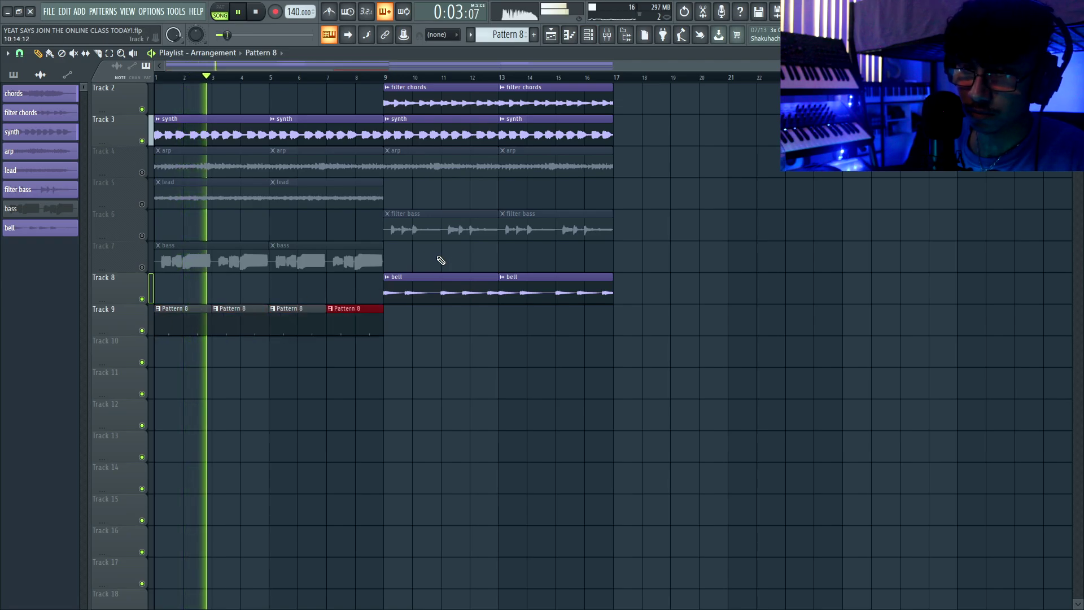
key("space")
- Create Pattern 9, extend it to 32 steps, and fill Hi Hat 2 on every 2 steps
key("F4")
key("F6")
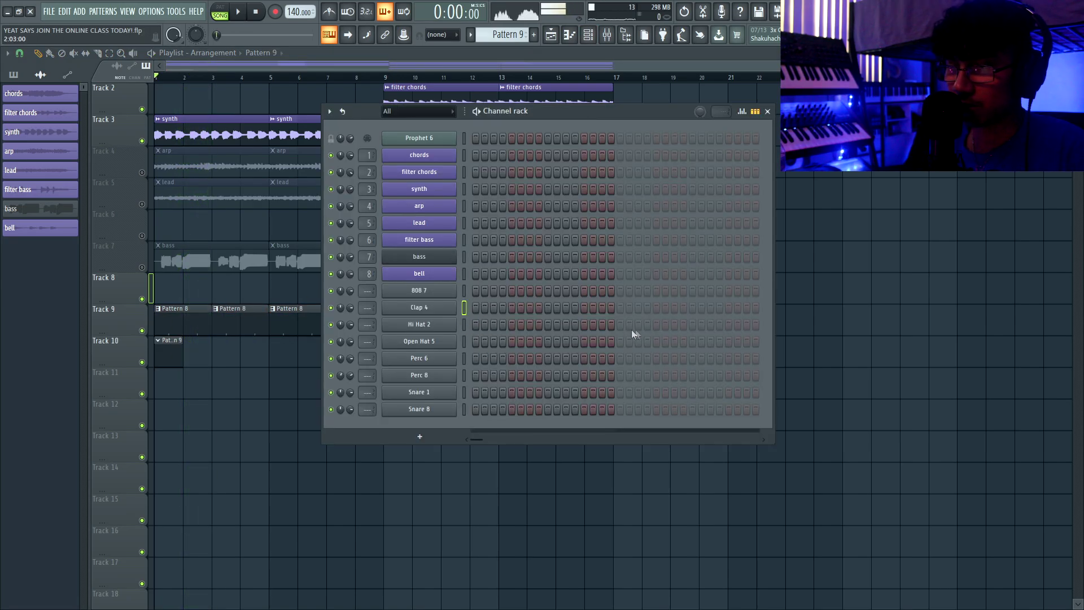
left_click(617, 325)
right_click(452, 326)
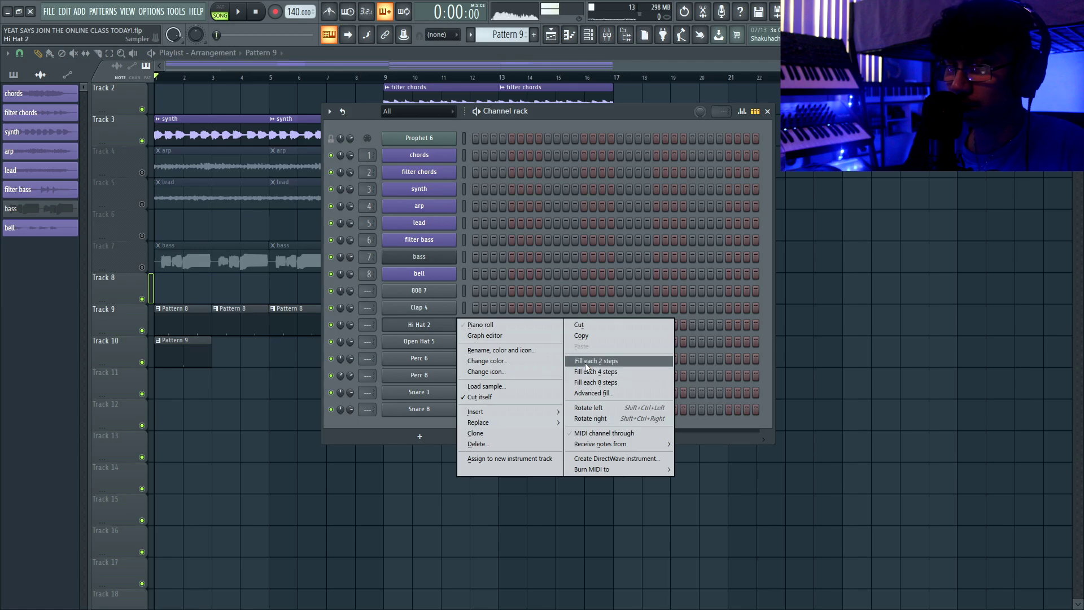
left_click(585, 365)
- Add Hi Hat 2 hits on steps 2 and 26, and remove those on steps 5, 11, 17 and 19
left_click(485, 325)
key("space")
key("space")
left_click(511, 325)
key("space")
left_click(564, 325)
key("space")
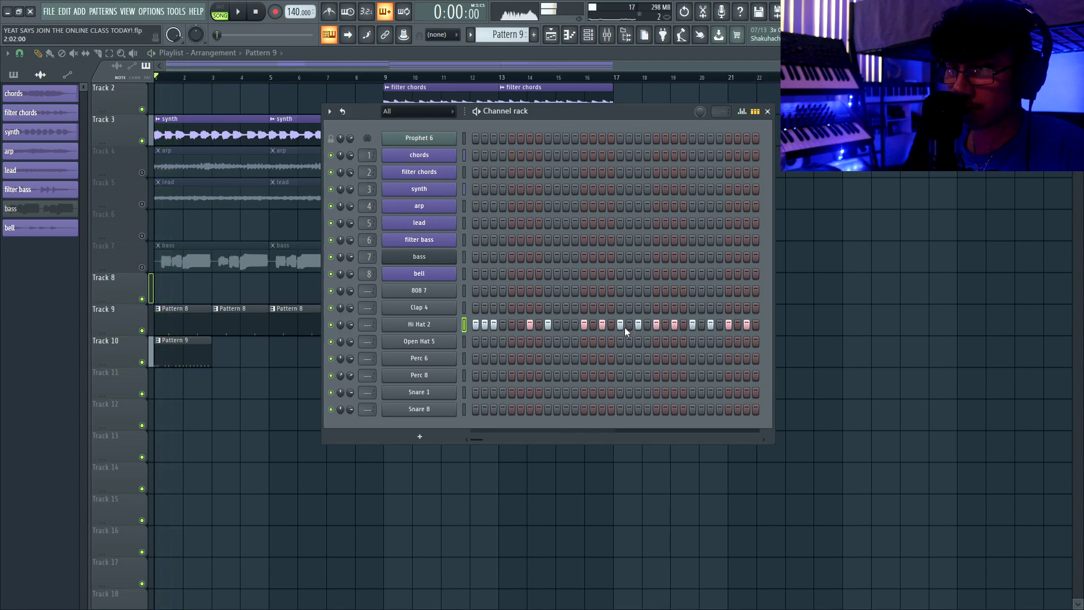
left_click(702, 324)
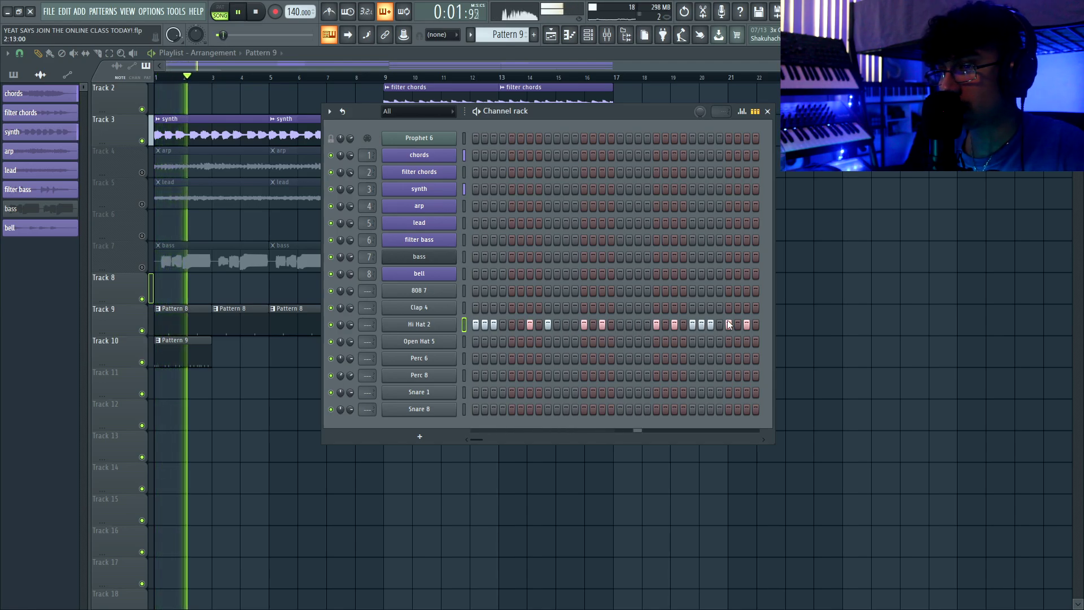
- Place a second Pattern 9 clip at bar 3 on track 10 and make it unique as Pattern 10
key("F6")
key("space")
left_click(240, 350)
left_click(215, 340)
left_click(243, 402)
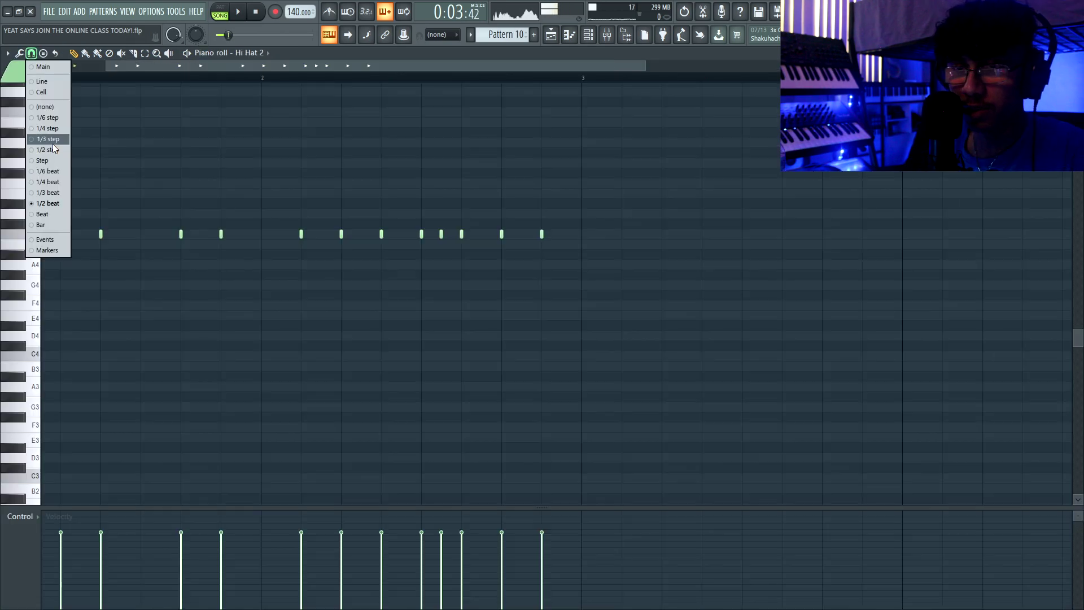
- Set the snap to 1/2 step and paint three C5 hi-hat roll notes early in bar 2 with falling velocities
left_click(55, 149)
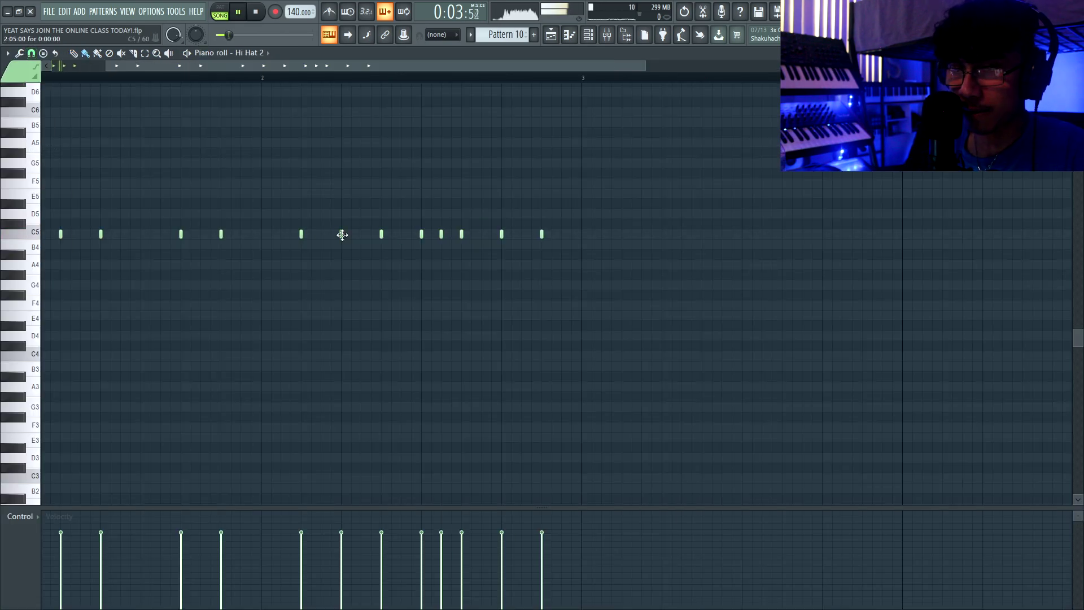
left_click_drag(311, 234, 331, 235)
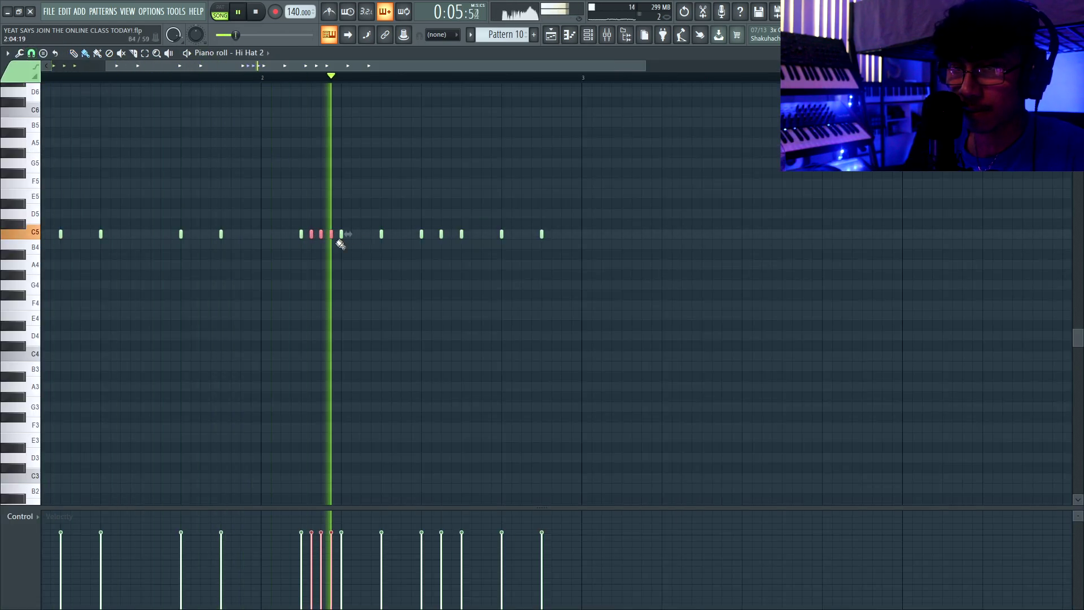
scroll(323, 269, "up", 2)
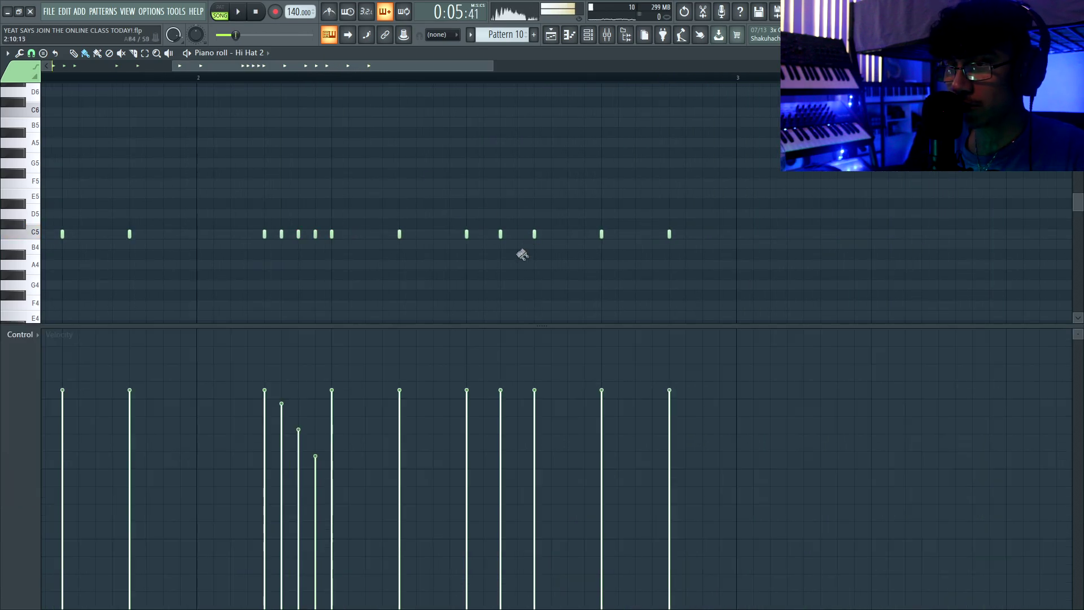
- Lower the Hi Hat 2 note on step 10 of bar 2 to B4 and return to the playlist
key("space")
left_click_drag(500, 234, 499, 247)
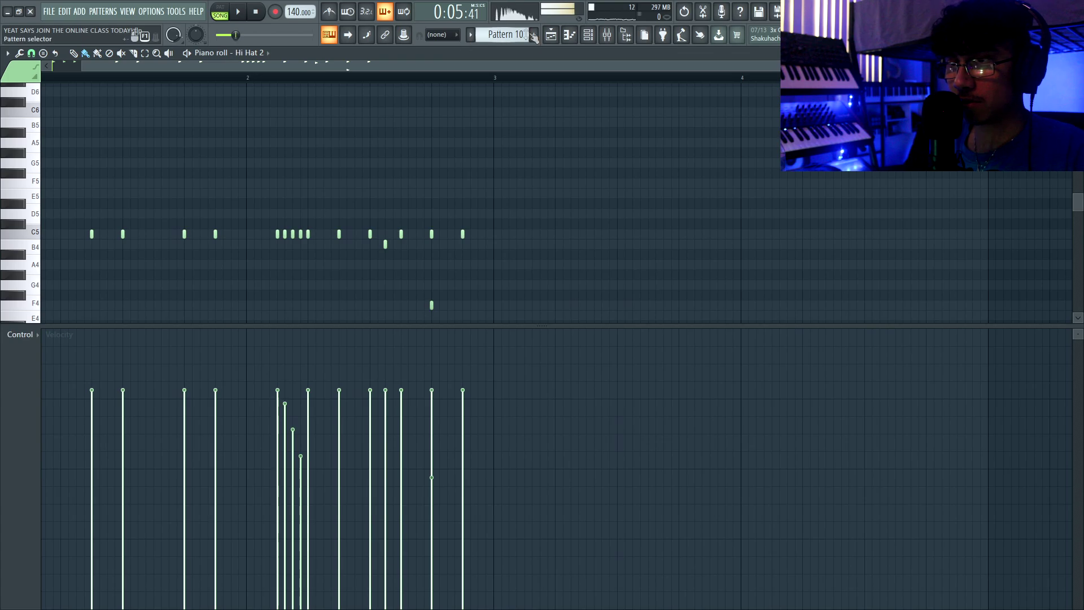
left_click(550, 34)
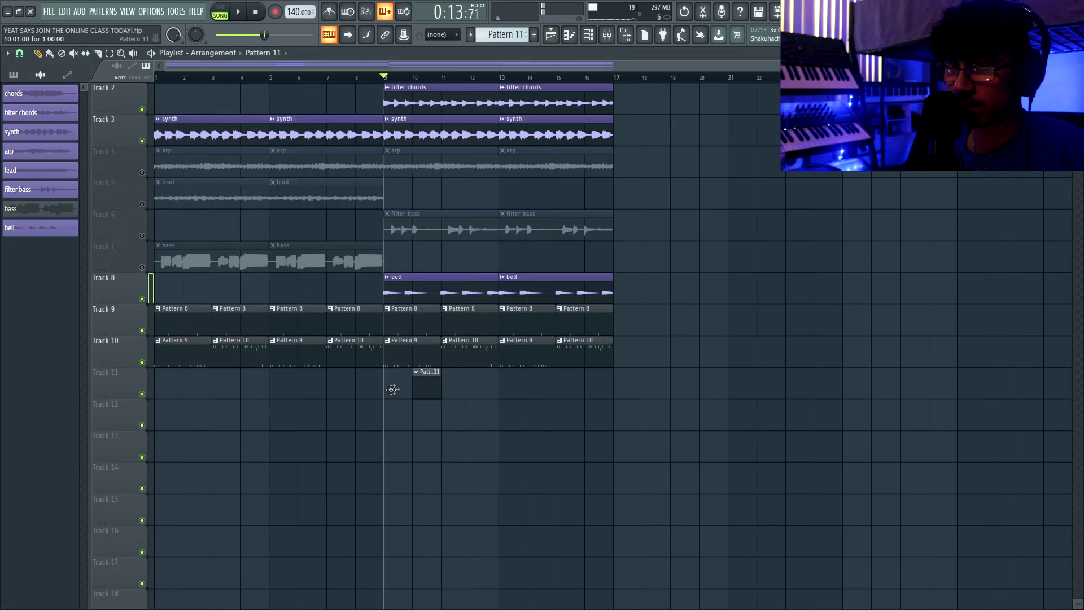
- Move the Pattern 11 clip to bar 9 on track 11 and place Open Hat 5 hits on steps 1 and 13
key("F6")
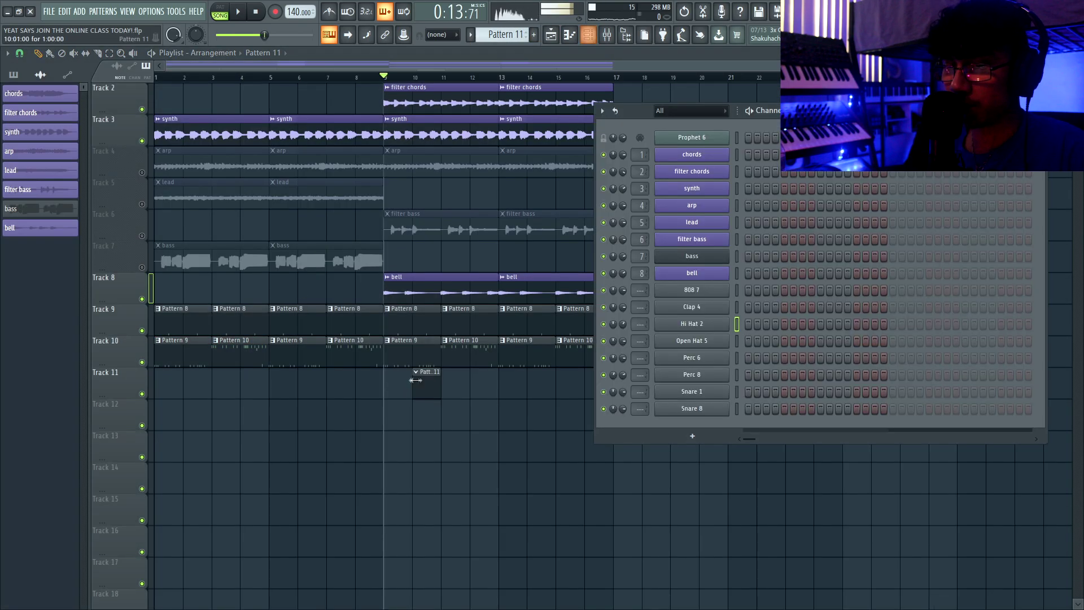
key("F6")
key("F6")
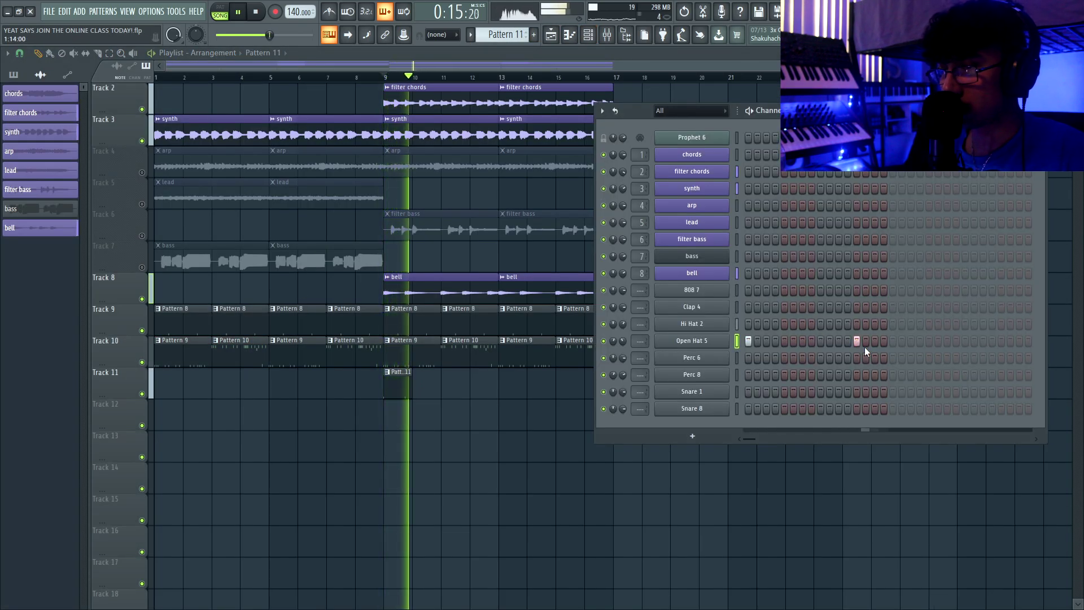
- Repeat the Pattern 11 clip across bars 9 to 16 on track 11 and stop playback
key("F6")
left_click_drag(459, 367, 378, 400)
key("ctrl+b")
key("F6")
key("space")
- Create Pattern 12 at bar 9 on track 12 and add Perc 6 hits on steps 3 and 23
left_click(534, 34)
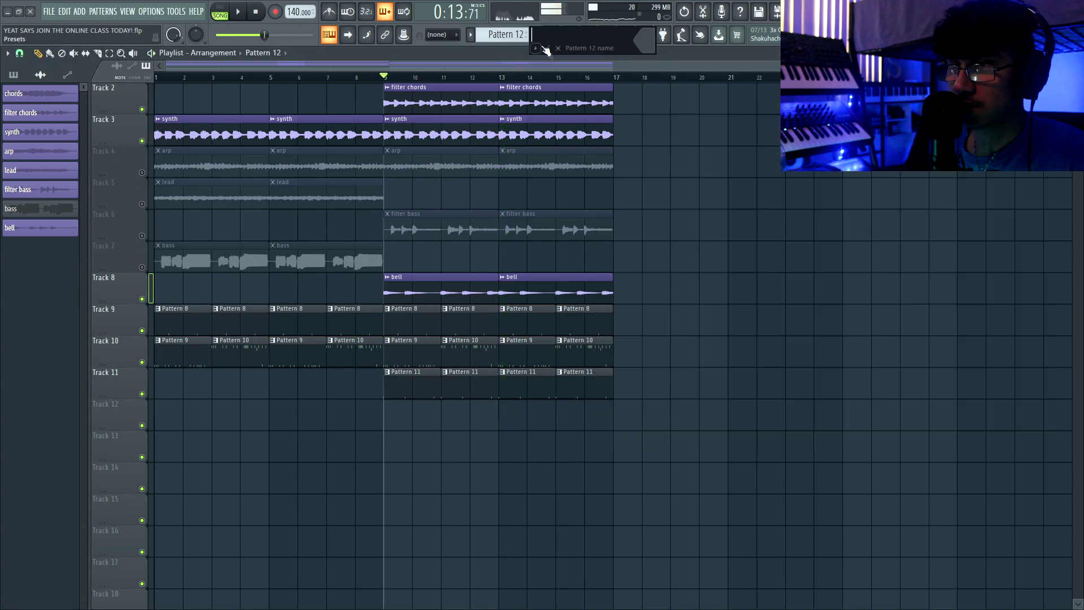
key("F6")
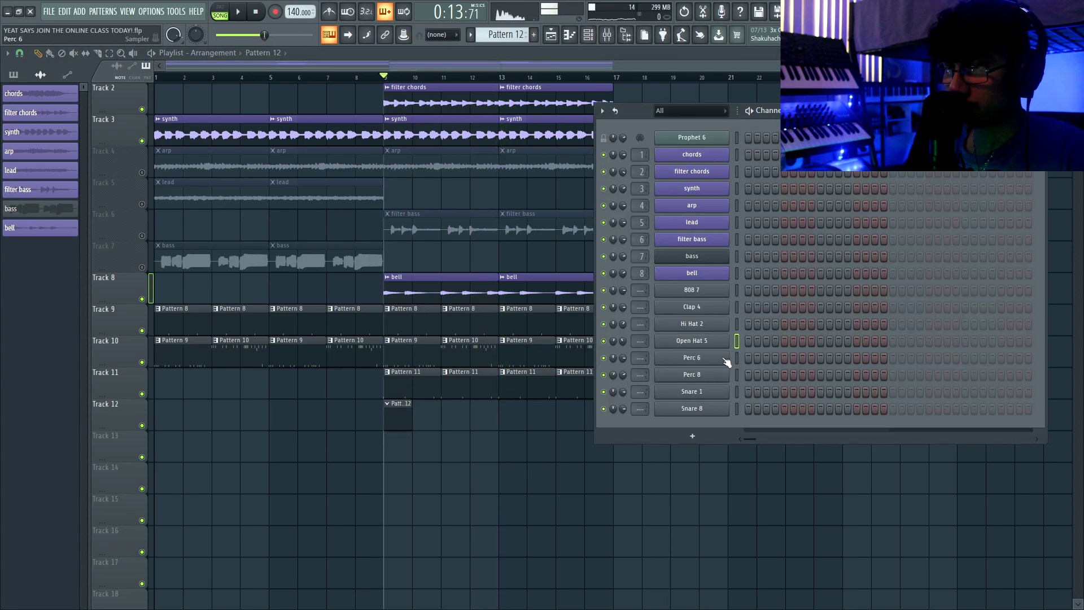
left_click(946, 358)
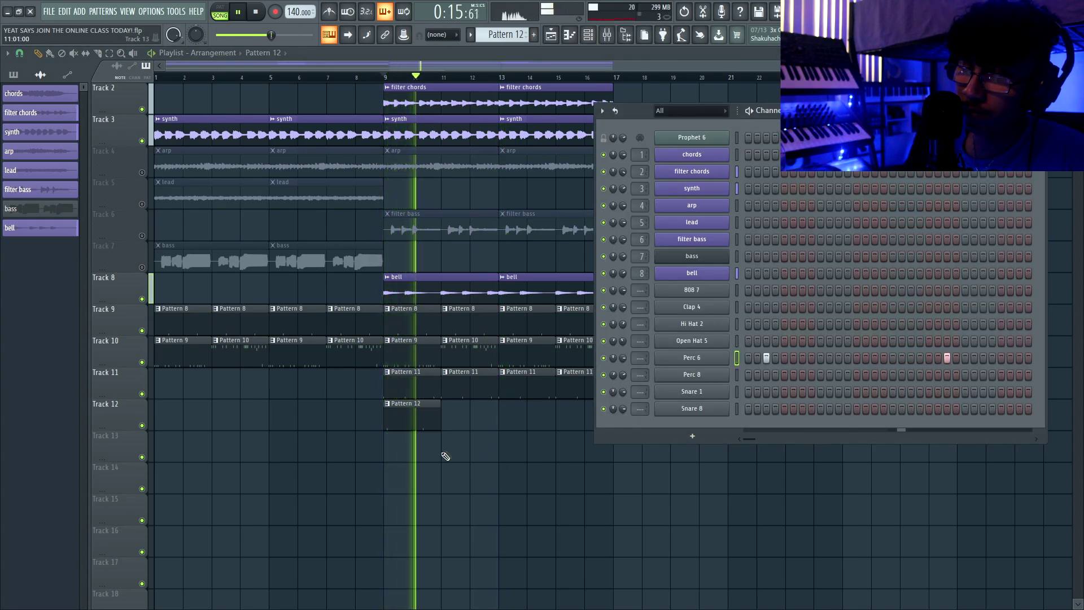
- Place a second Pattern 12 clip at bar 11, make it unique as Pattern 13, and duplicate the pair to bar 13
left_click(448, 411)
left_click(446, 403)
left_click(452, 446)
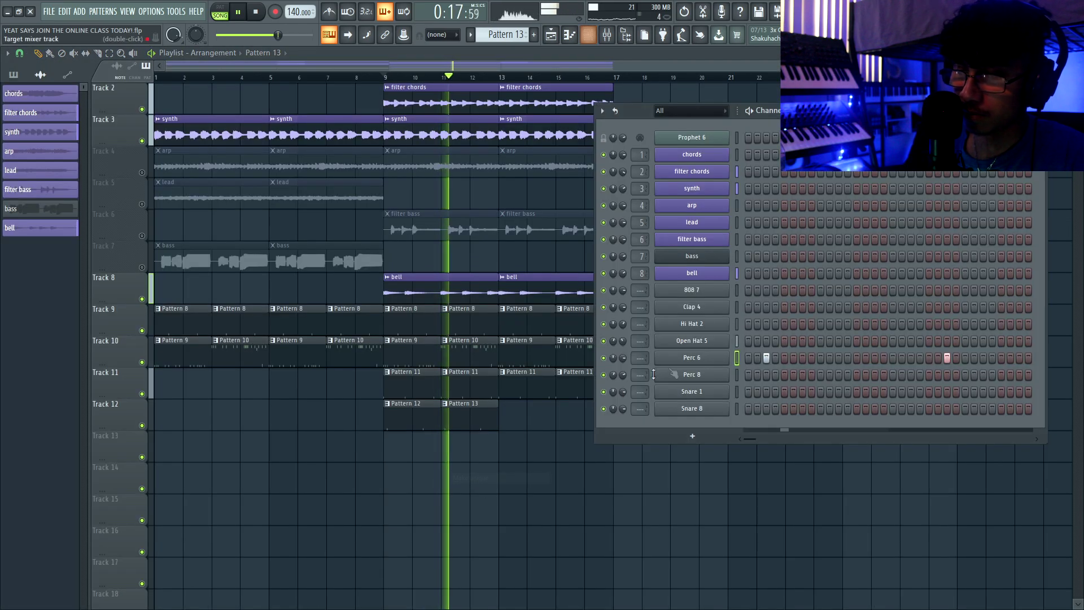
key("F6")
key("ctrl+b")
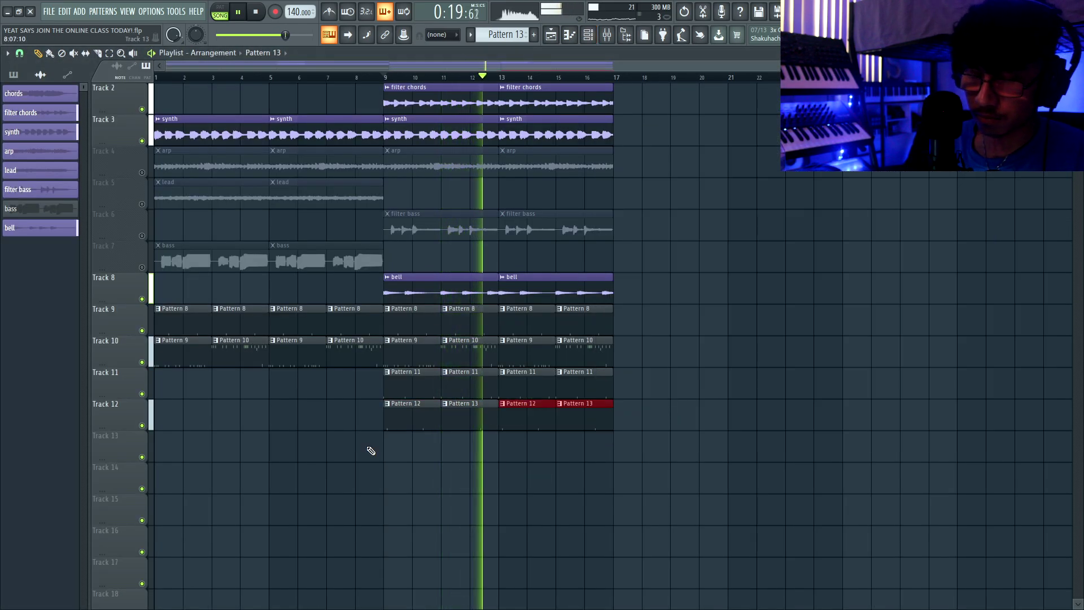
- Remove the Perc 6 hit on step 3 of Pattern 13, keeping only the hit on step 23
key("space")
key("F6")
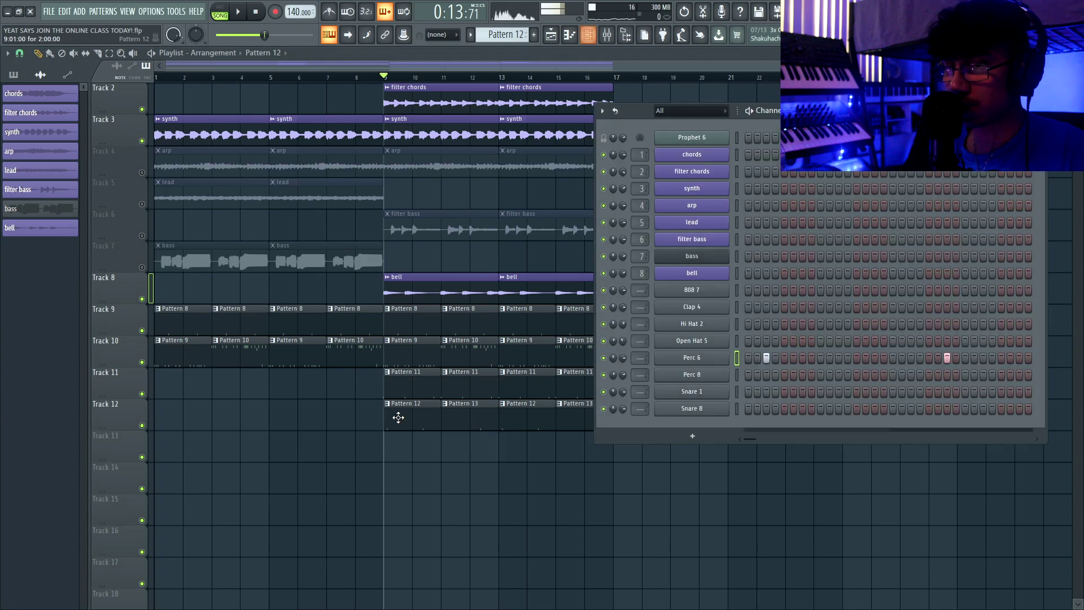
key("space")
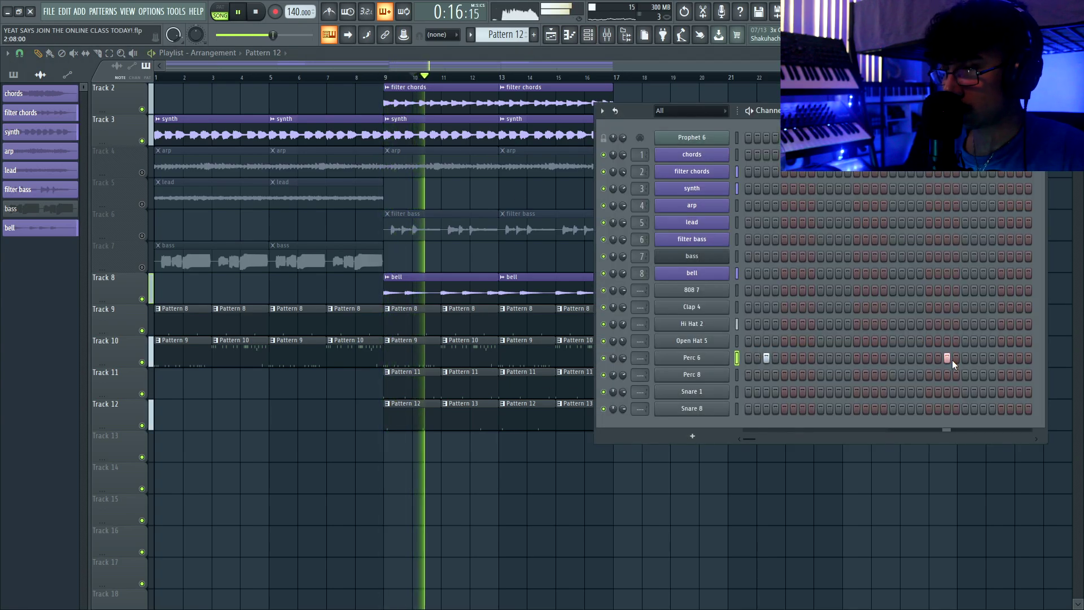
left_click(471, 423)
key("space")
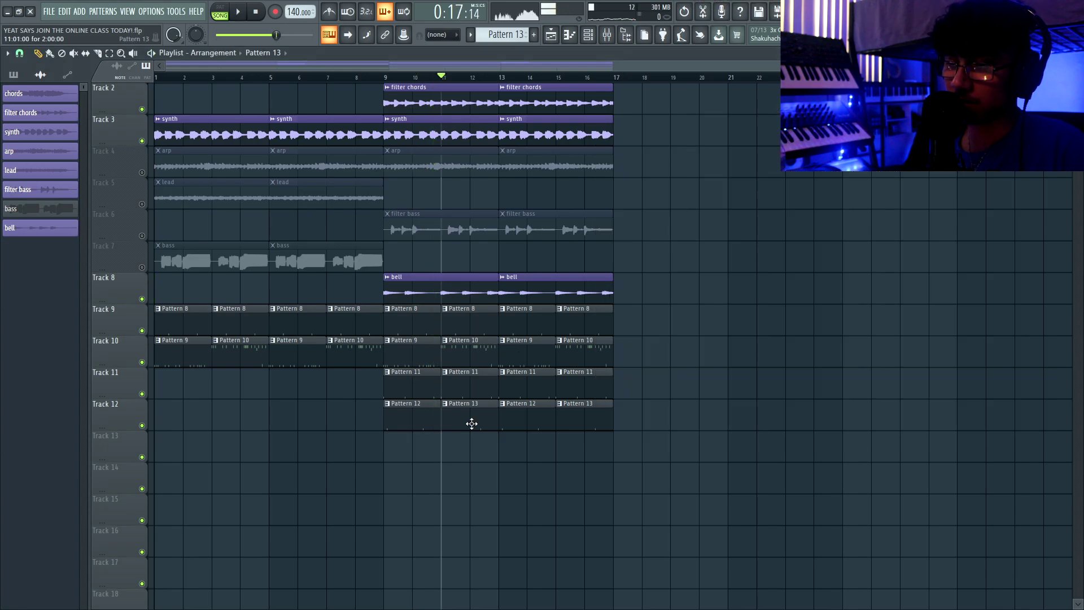
key("F6")
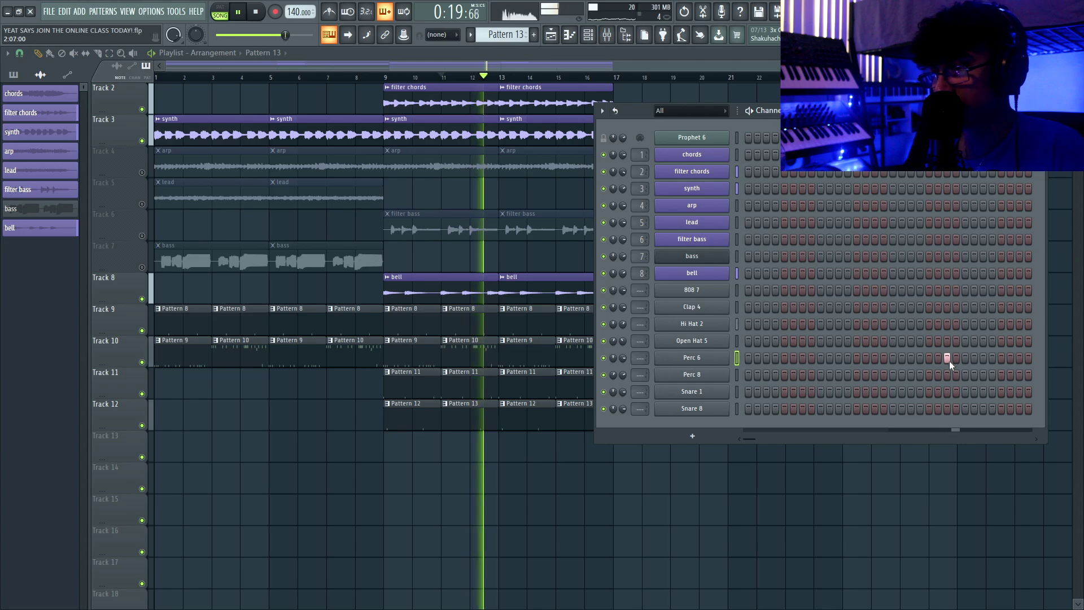
key("space")
- Create Pattern 14 at bar 9 on track 13 and add a Perc 8 hit on step 5
key("F4")
left_click(395, 443)
left_click(383, 79)
key("F6")
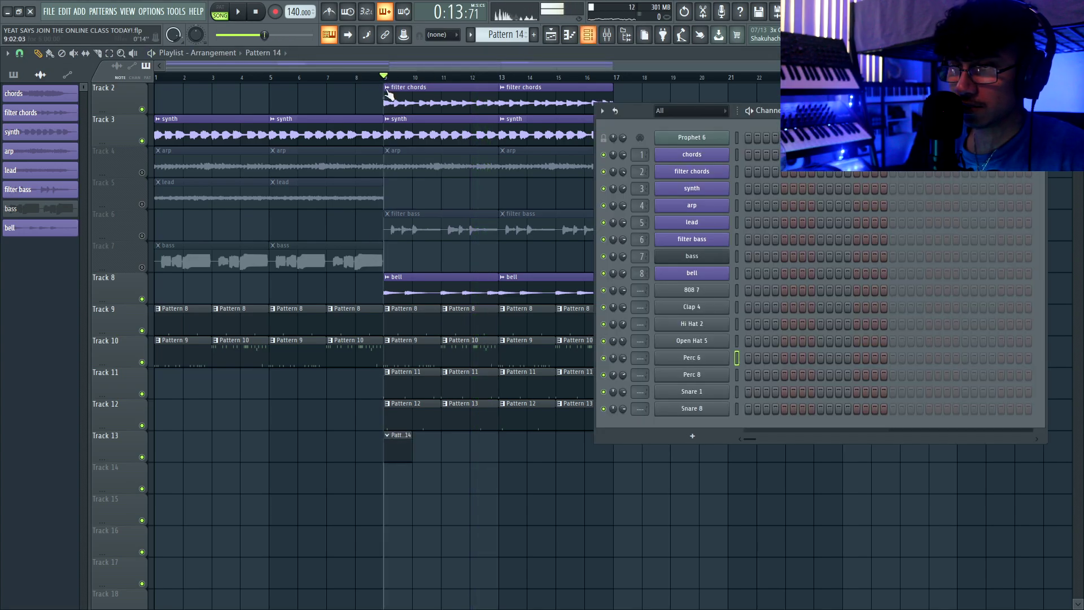
left_click(784, 374)
left_click(692, 374)
key("Escape")
key("space")
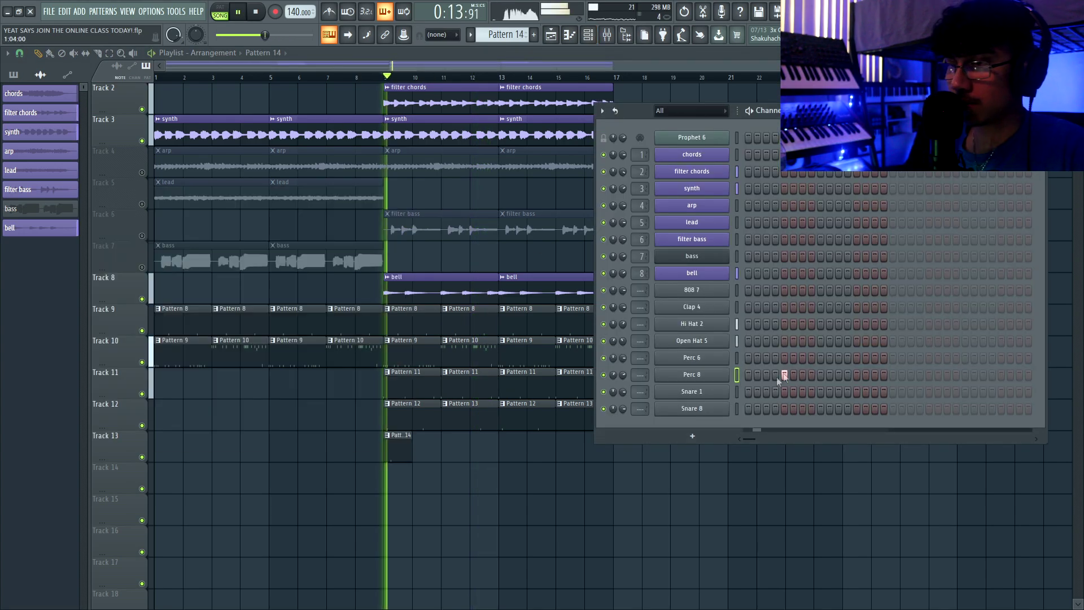
- Place further Pattern 14 clips at bars 11, 13 and 15 on track 13
left_click(454, 450)
left_click(511, 447)
left_click(568, 446)
key("F6")
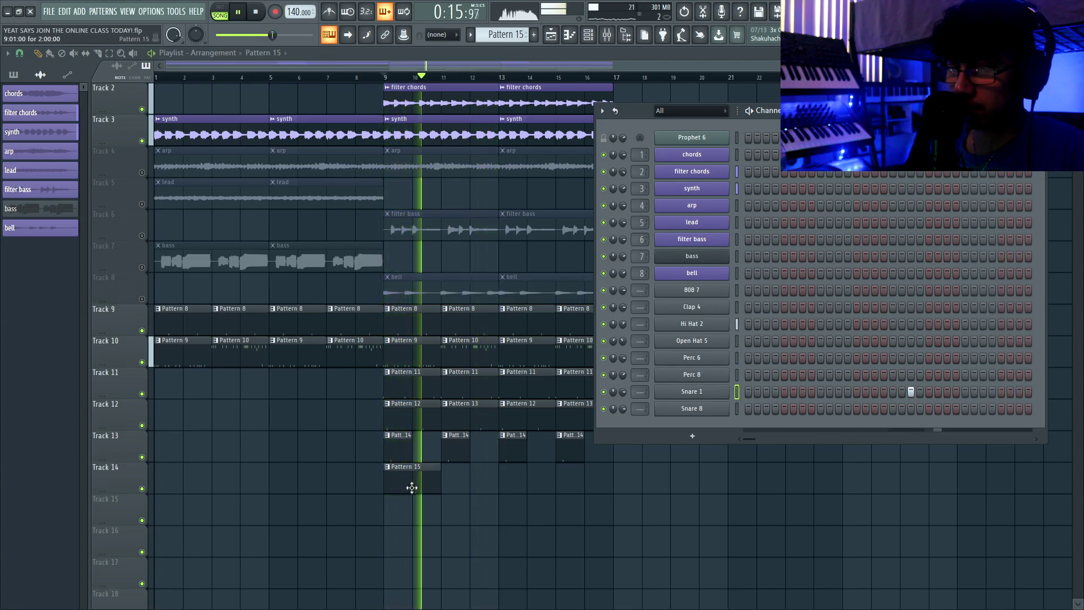
- Place a second Pattern 15 clip at bar 11, make it unique as Pattern 16, and duplicate the pair to bar 13
left_click(439, 473)
right_click(443, 473)
left_click(470, 540)
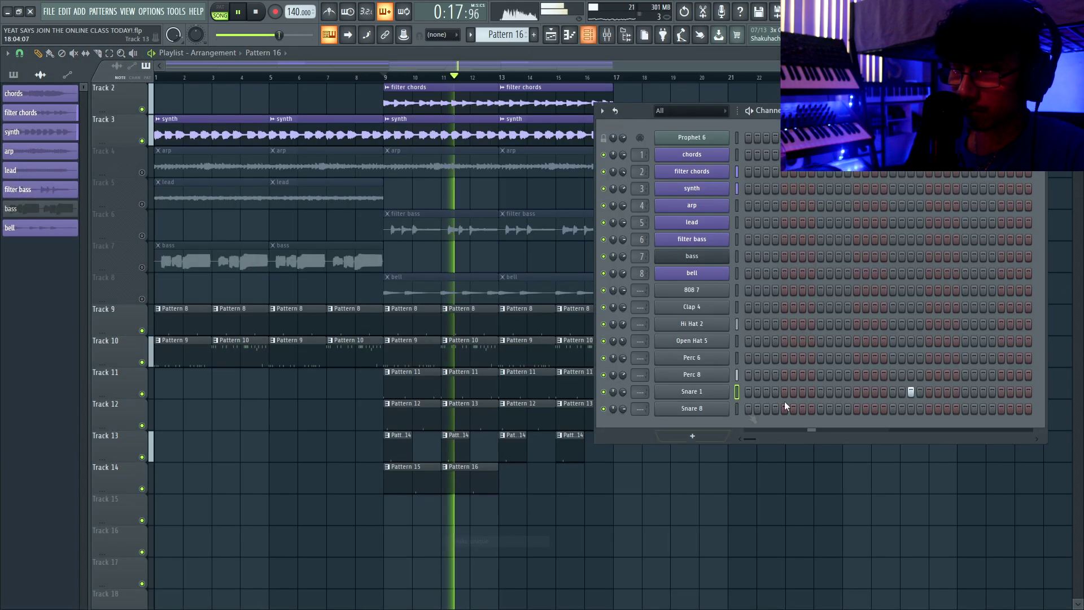
left_click_drag(499, 465, 385, 493)
key("ctrl+b")
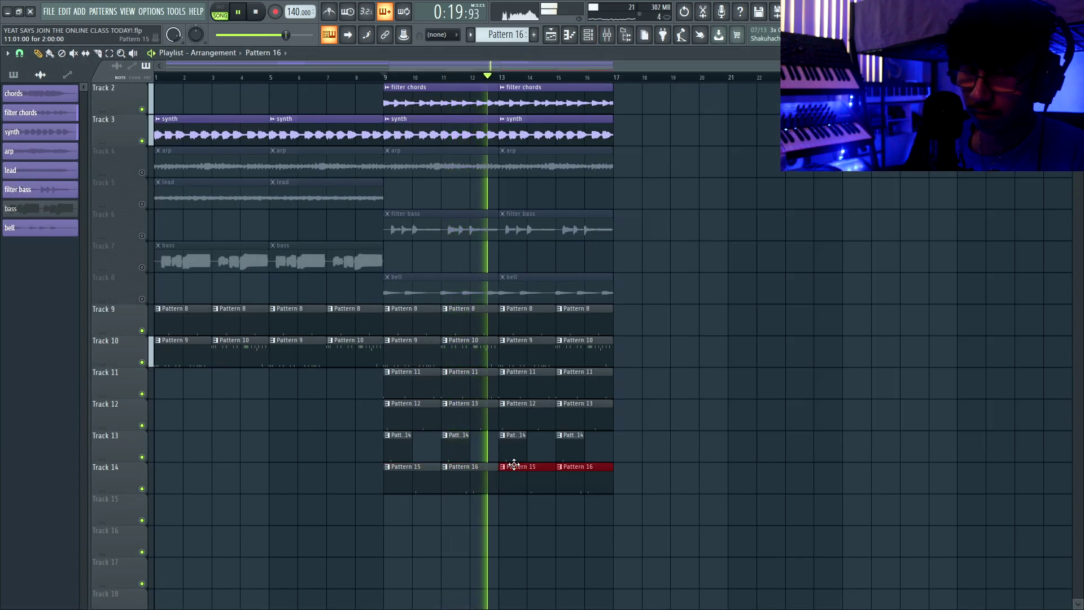
- Add a Snare 1 hit on step 15 of Pattern 16 and set the Snare 1 root note to F#4
key("F6")
left_click(700, 391)
key("space")
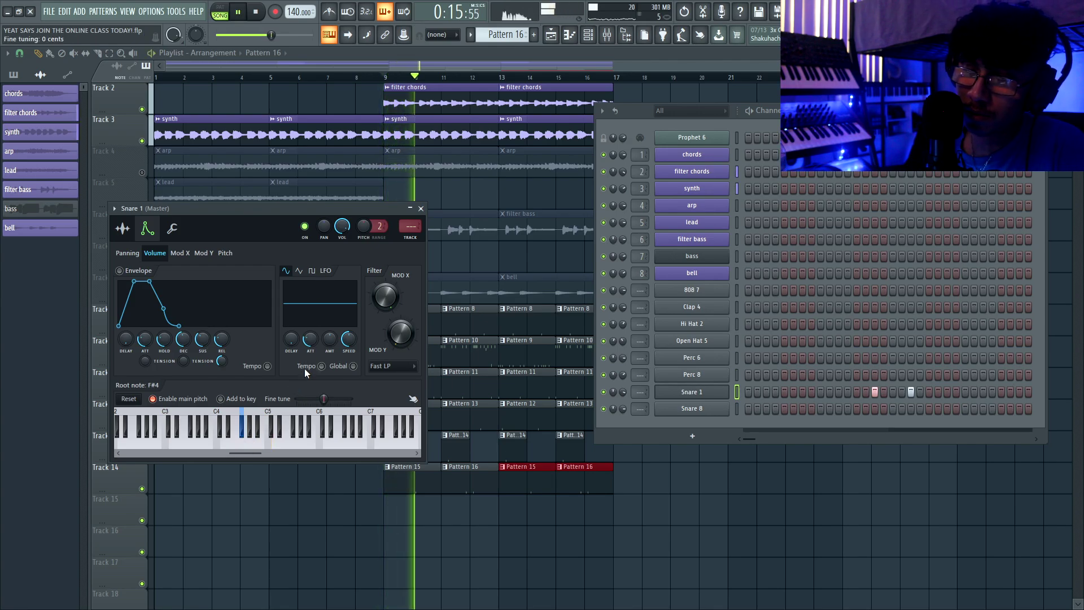
left_click(420, 209)
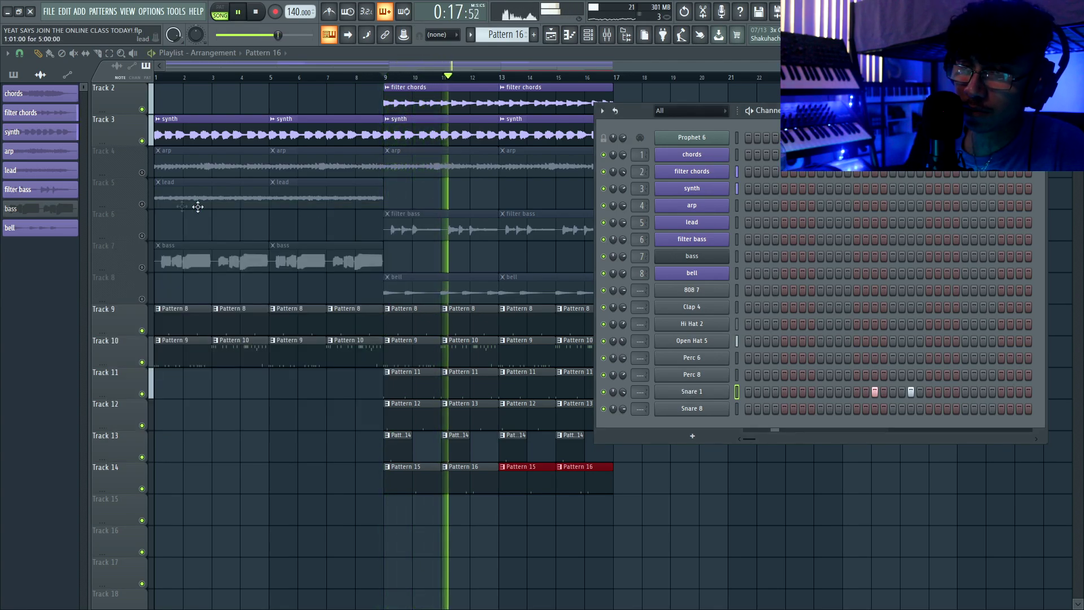
- Mute the synth on track 3 and stop playback
key("F6")
scroll(394, 315, "up", 1)
key("F6")
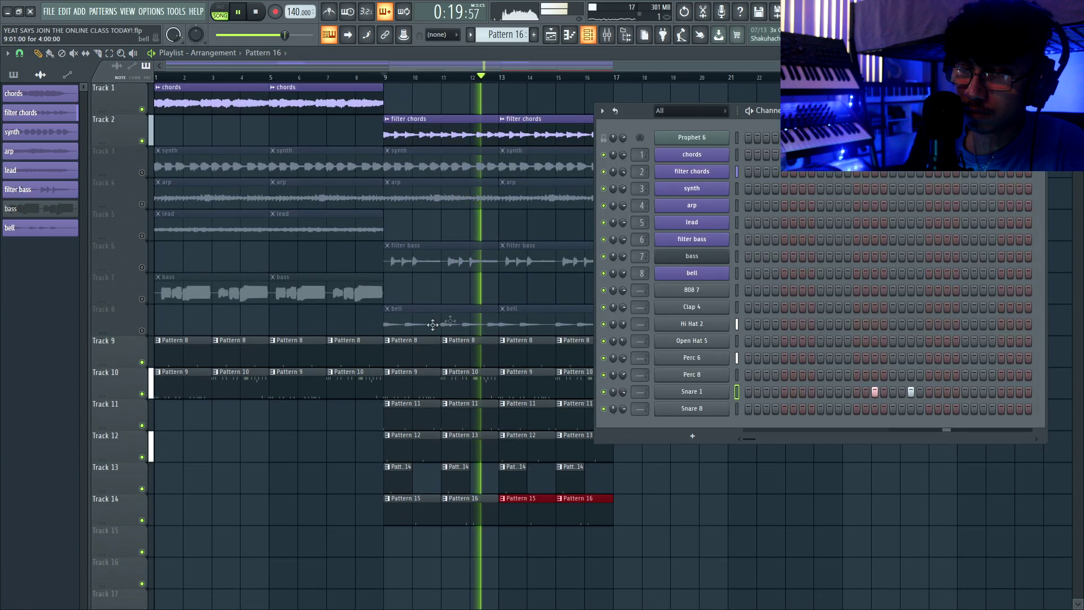
key("space")
- Create Pattern 17 at bar 12 on track 15 and add Snare 8 hits on steps 9, 10, 11, 13 and 15
key("F6")
key("F4")
left_click(477, 541)
key("F6")
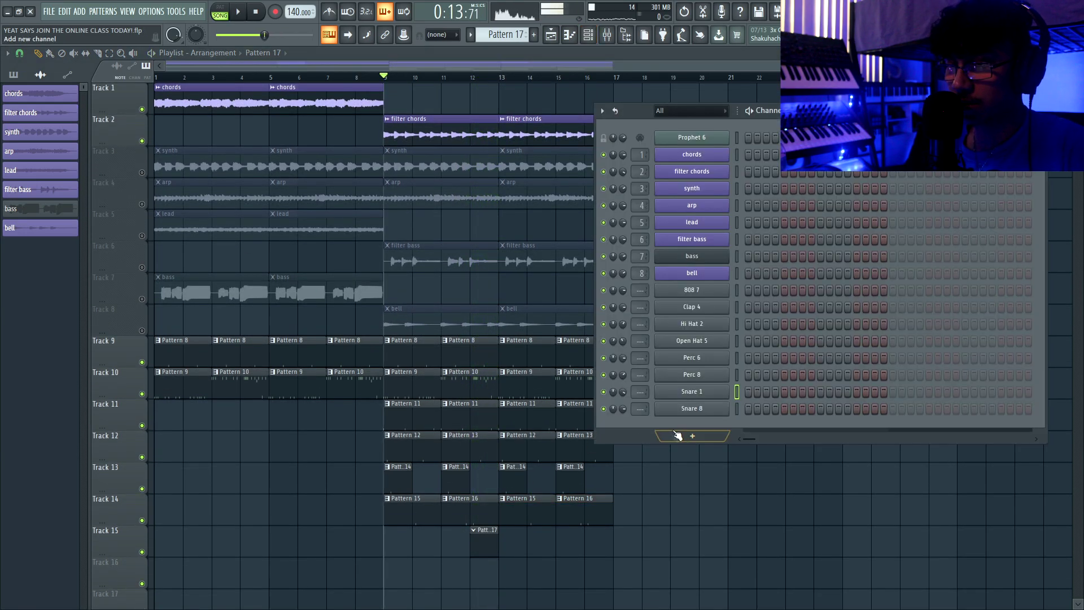
left_click(474, 80)
left_click(838, 408)
left_click(856, 408)
left_click(874, 409)
key("space")
- Open the Snare 8 channel settings and set its root note to B4
left_click(692, 408)
left_click(47, 131)
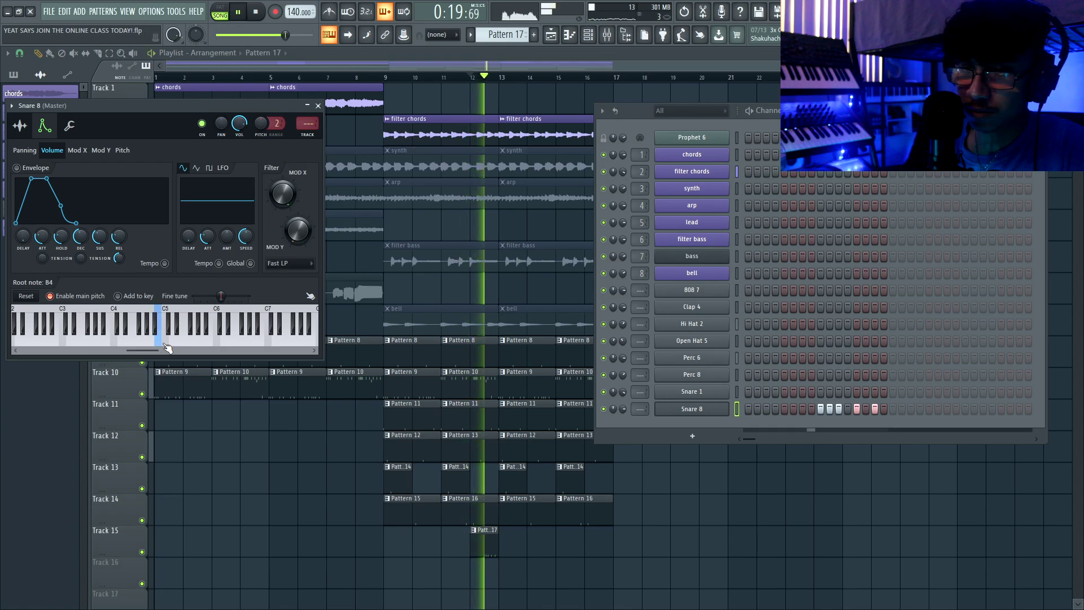
key("space")
- Choose a note property for the Snare 8 piano roll's control lane, vary it on three notes, and return to the playlist
key("F7")
left_click(25, 335)
left_click(51, 368)
key("space")
left_click(196, 449)
left_click(227, 484)
left_click(259, 446)
key("space")
key("F5")
- Enable only drum tracks 10 to 16 and audition the drum arrangement from bar 9
left_click(142, 520)
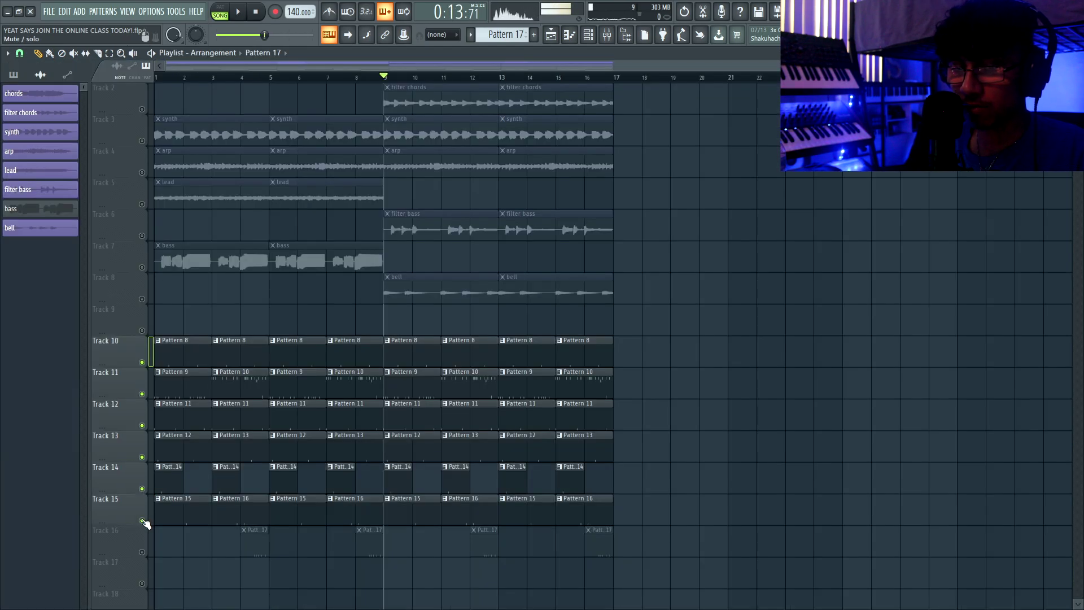
key("space")
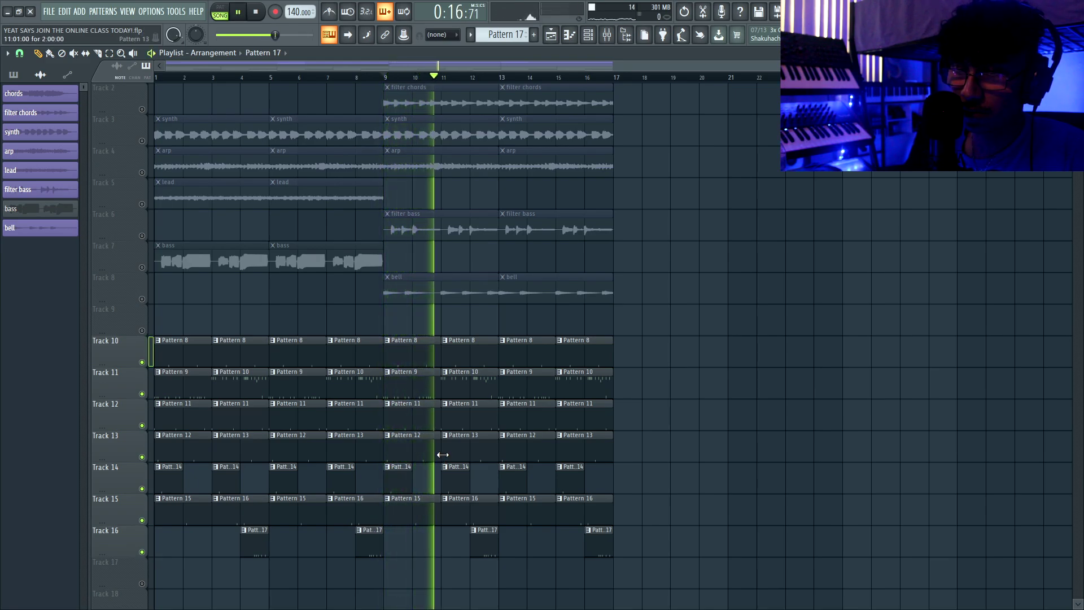
scroll(427, 434, "down", 1)
scroll(391, 390, "up", 5)
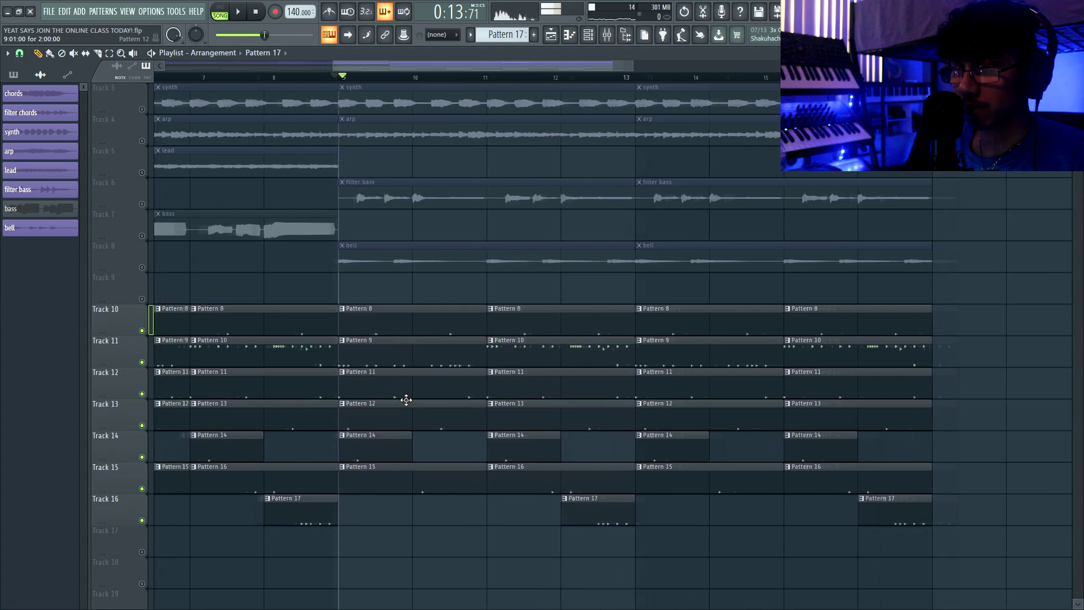
left_click_drag(359, 361, 373, 405)
key("space")
left_click(537, 392)
key("space")
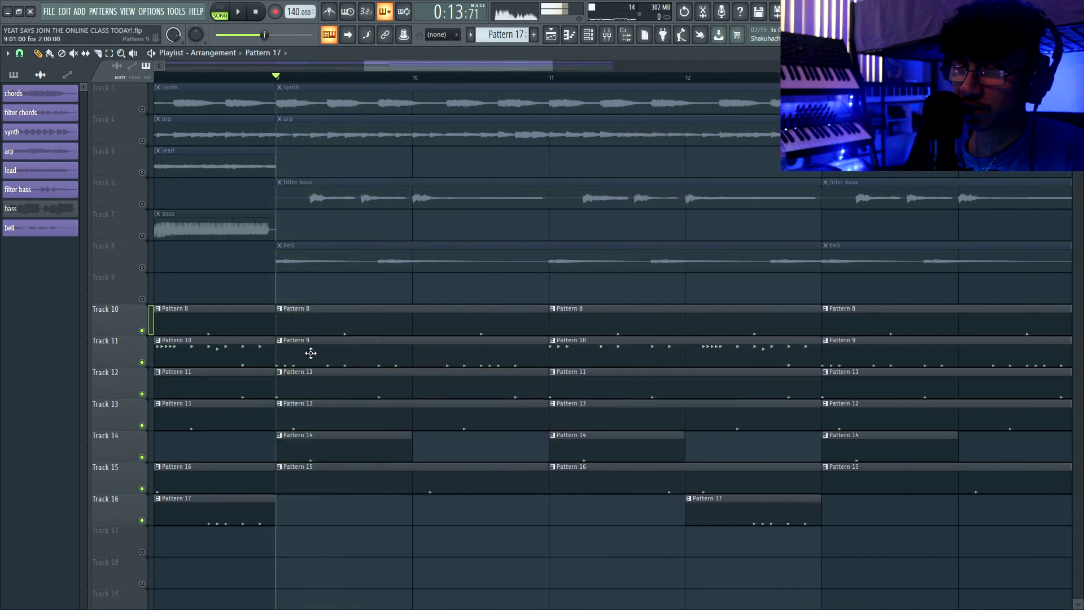
key("space")
scroll(302, 316, "down", 5)
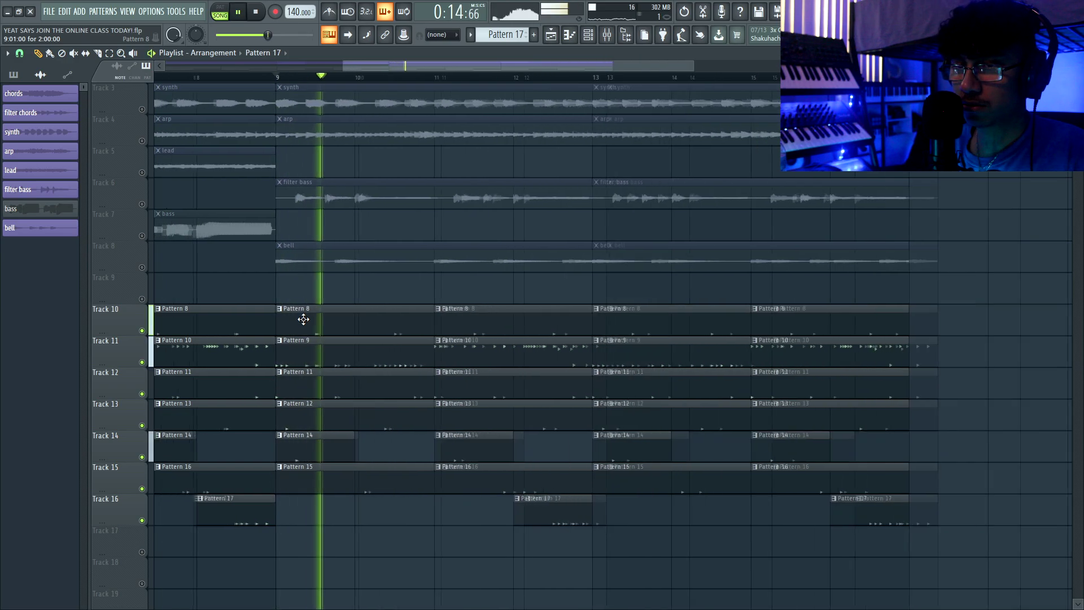
scroll(270, 240, "up", 2)
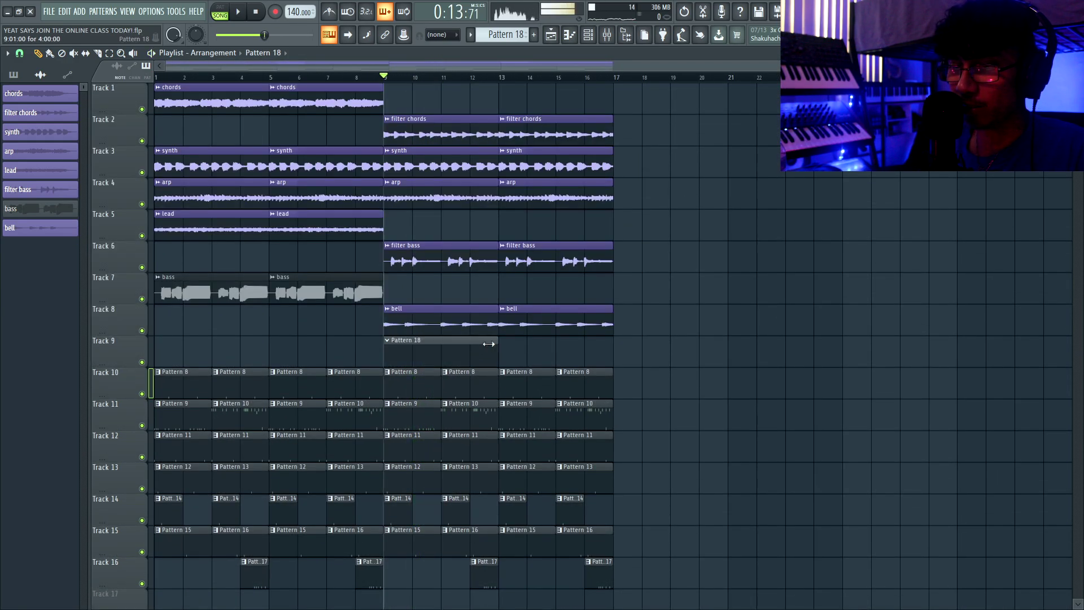
- Open Pattern 18 in the 808 7 piano roll, show note velocity in the control lane, and enlarge the note grid
double_click(488, 343)
left_click(20, 336)
left_click(34, 357)
left_click_drag(133, 327, 133, 471)
- Place short 808 notes in bar 1: E6 on step 1, B5 on step 7 and C6 on step 11
key("space")
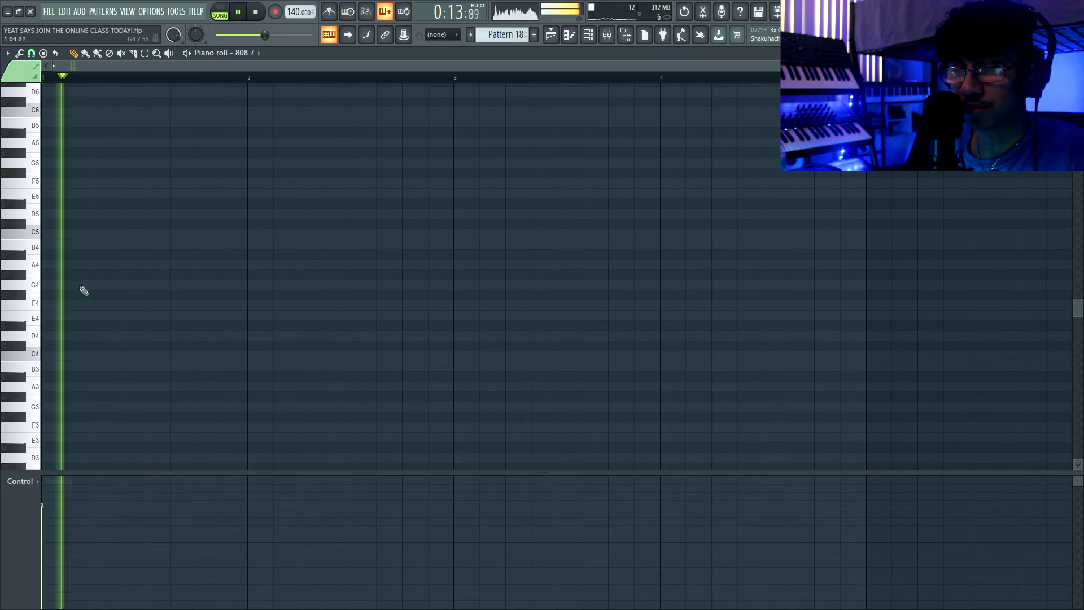
left_click(117, 213)
left_click(170, 204)
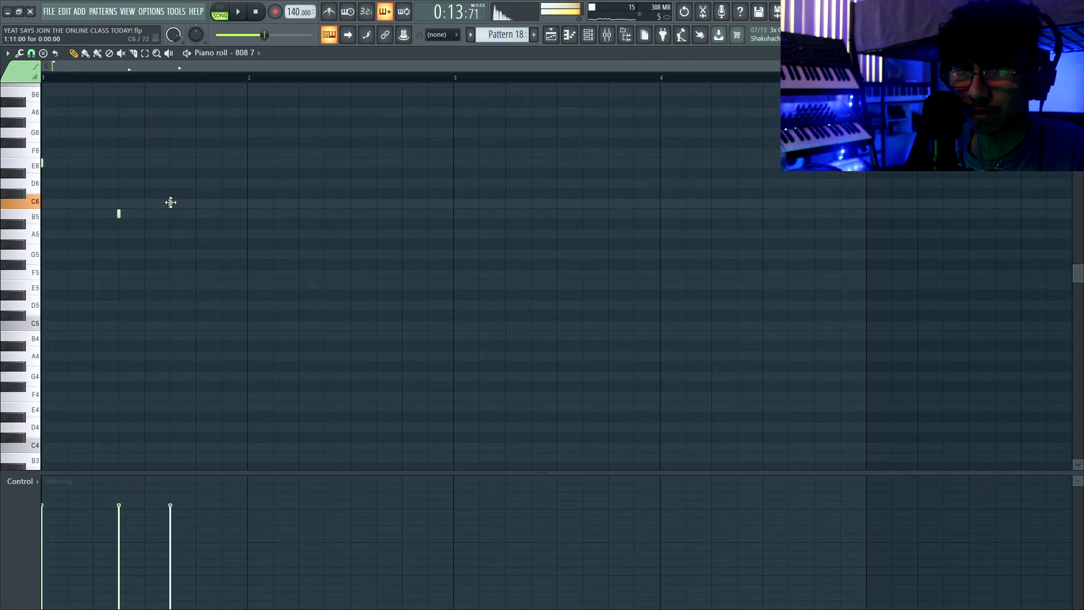
- Transpose the 808 notes up one octave and move the C7 note to step 13 of bar 1
key("space")
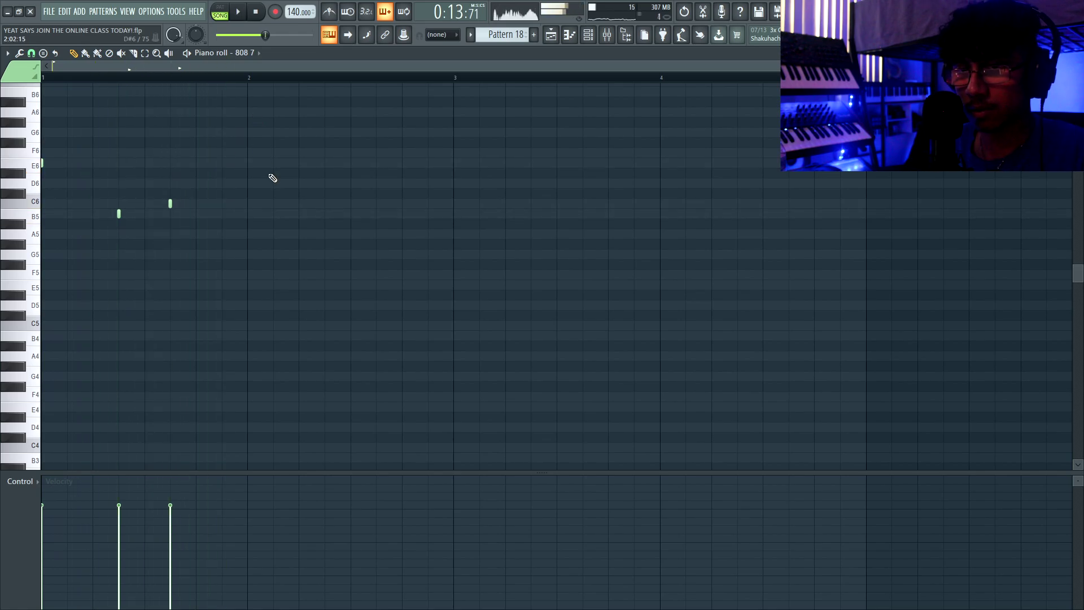
scroll(273, 178, "up", 3)
left_click_drag(170, 173, 196, 173)
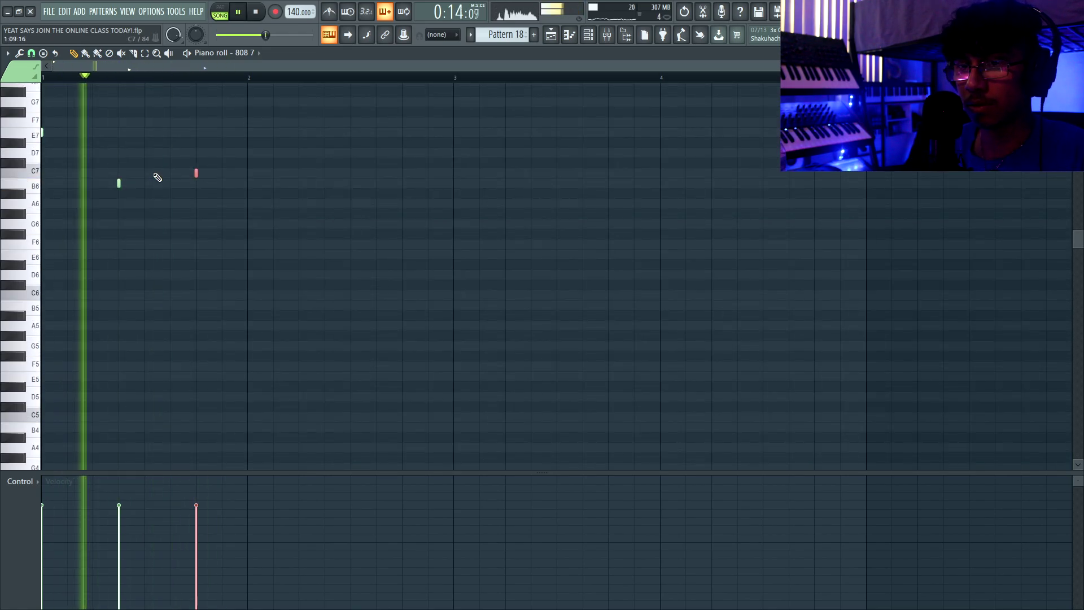
- Add C7 notes on steps 5 and 11 of bar 2 and duplicate the two-bar 808 phrase into bars 3 and 4
left_click(298, 173)
left_click(376, 173)
key("ctrl+b")
key("ctrl+d")
scroll(480, 206, "down", 2)
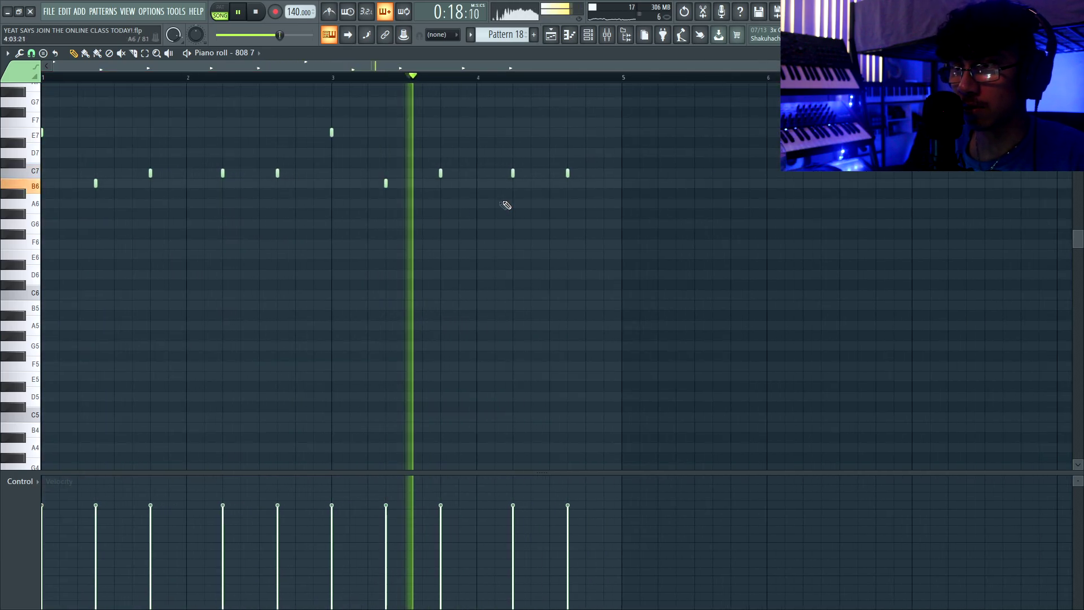
- Raise the velocity of all 808 notes, lengthen each to meet the next, and transpose them down two octaves
key("ctrl+a")
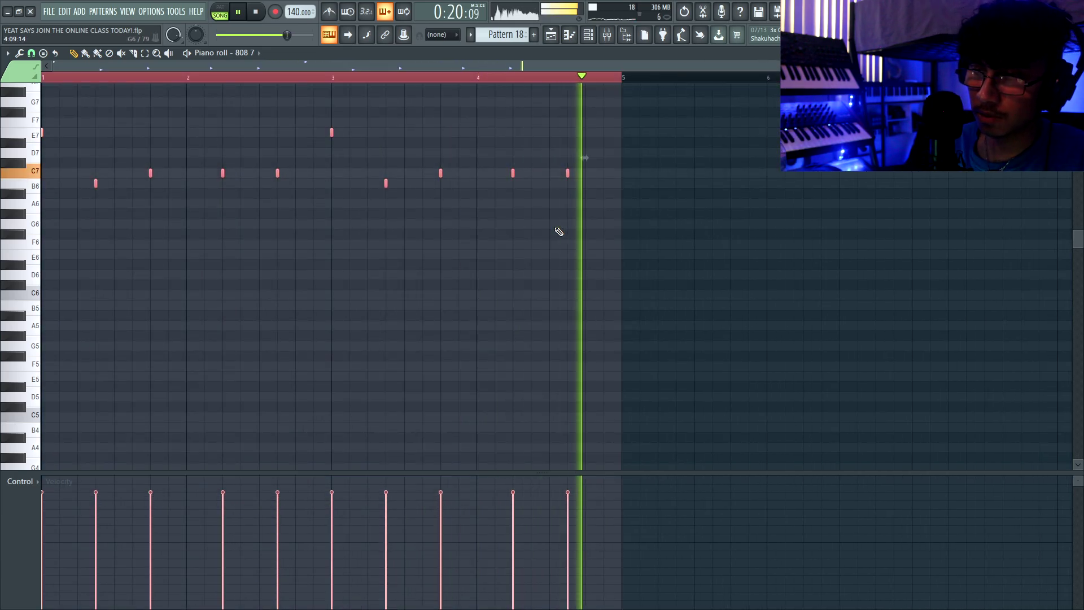
key("ctrl+d")
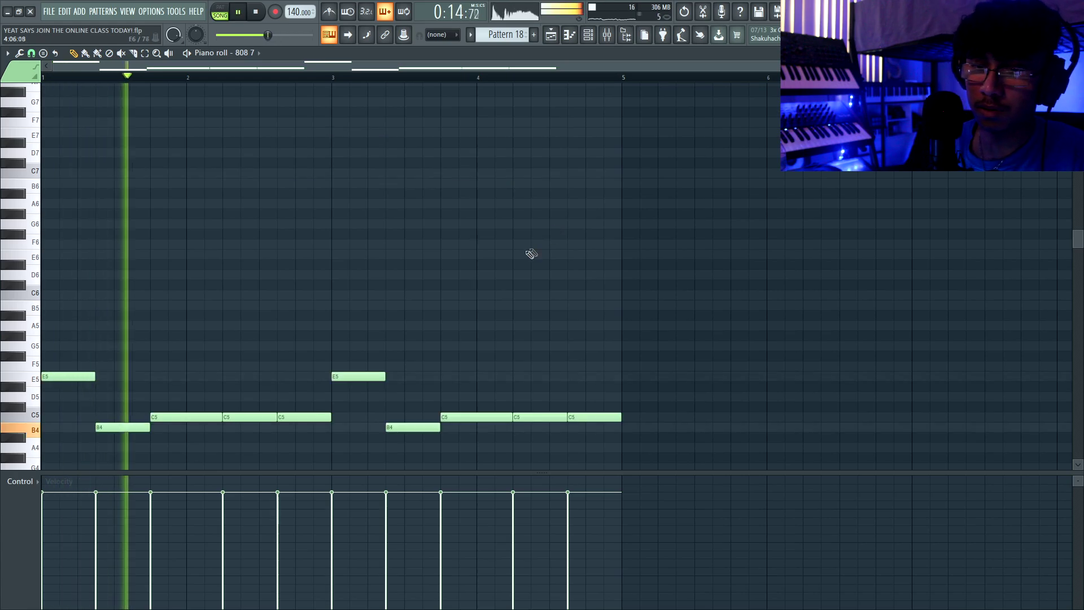
scroll(431, 256, "down", 1)
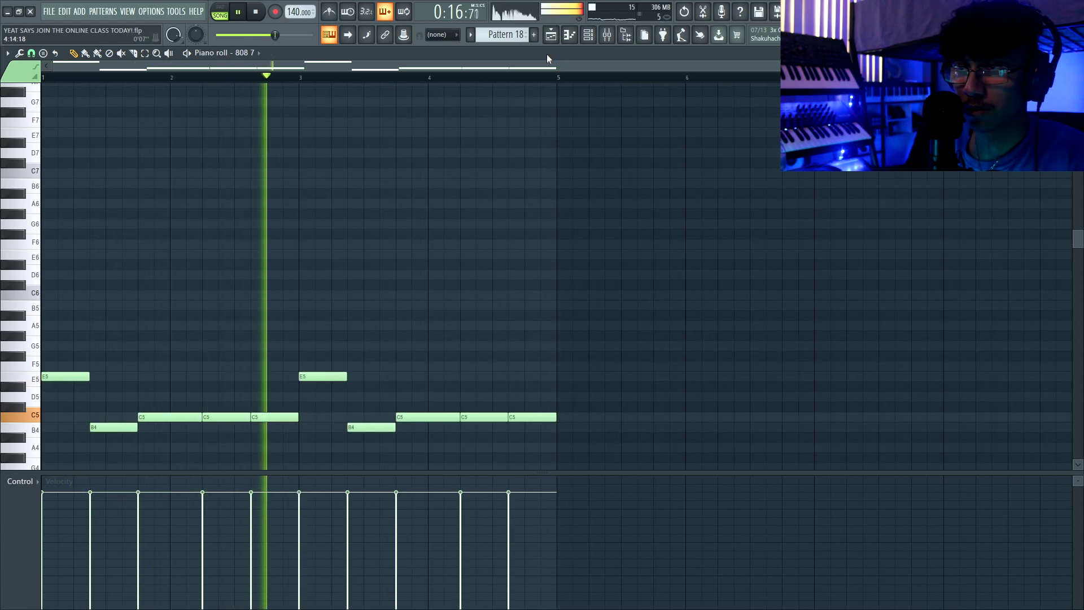
- Return to the playlist, repeat the Pattern 18 clip at bar 13 on track 9, and mute the bell on track 8
left_click(550, 34)
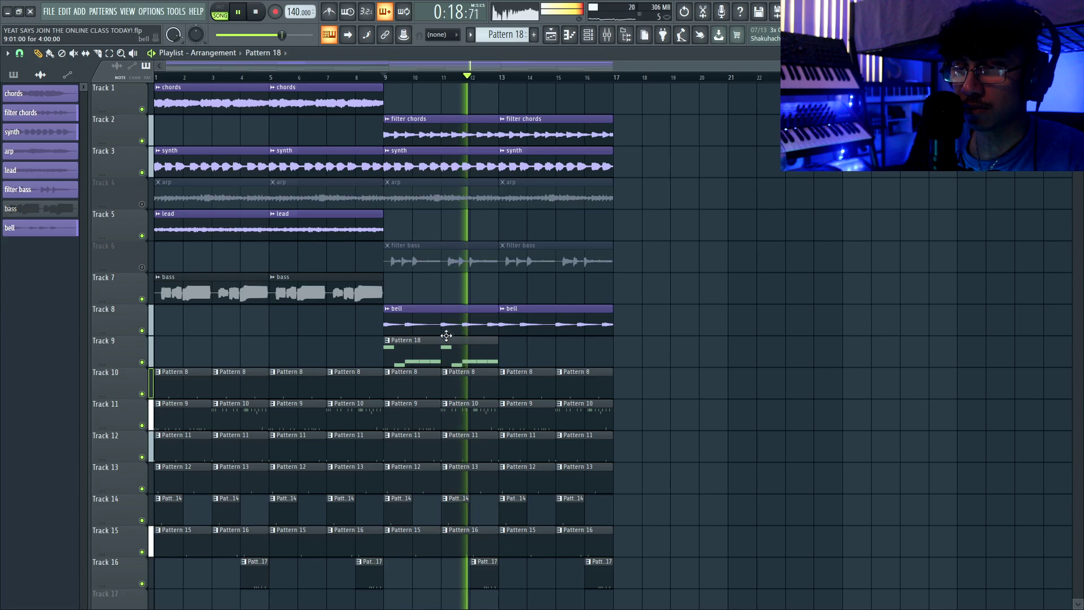
left_click(141, 331)
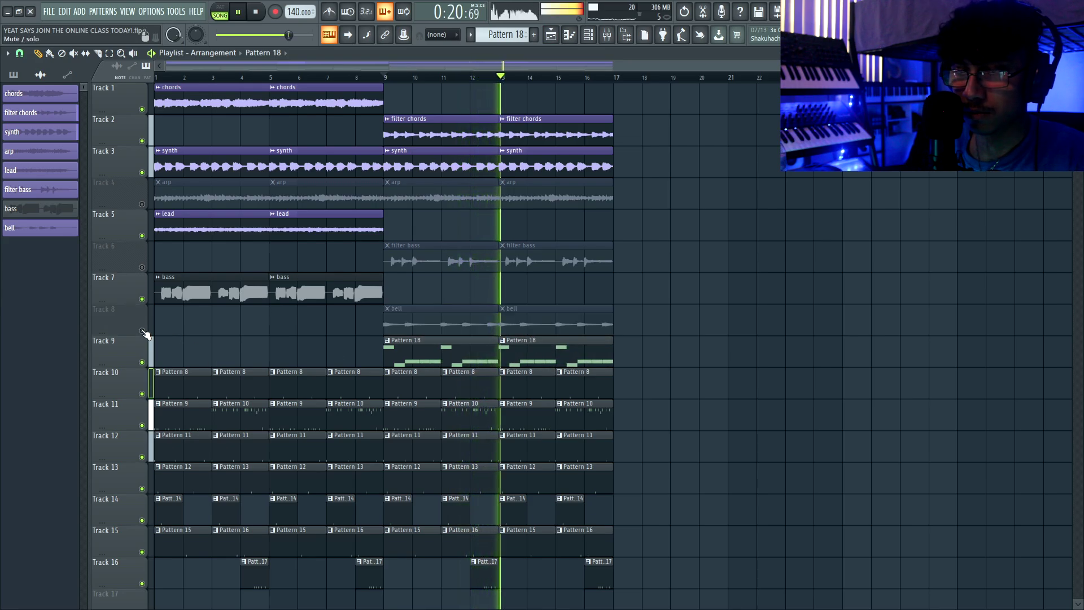
- Unmute the filter bass on track 6
left_click(141, 267)
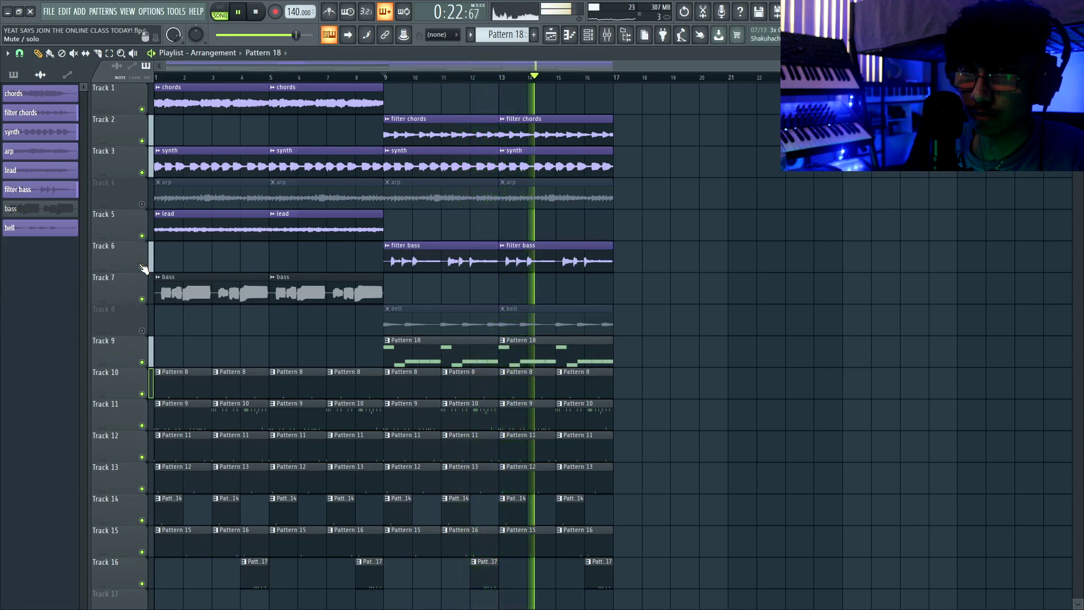
key("F6")
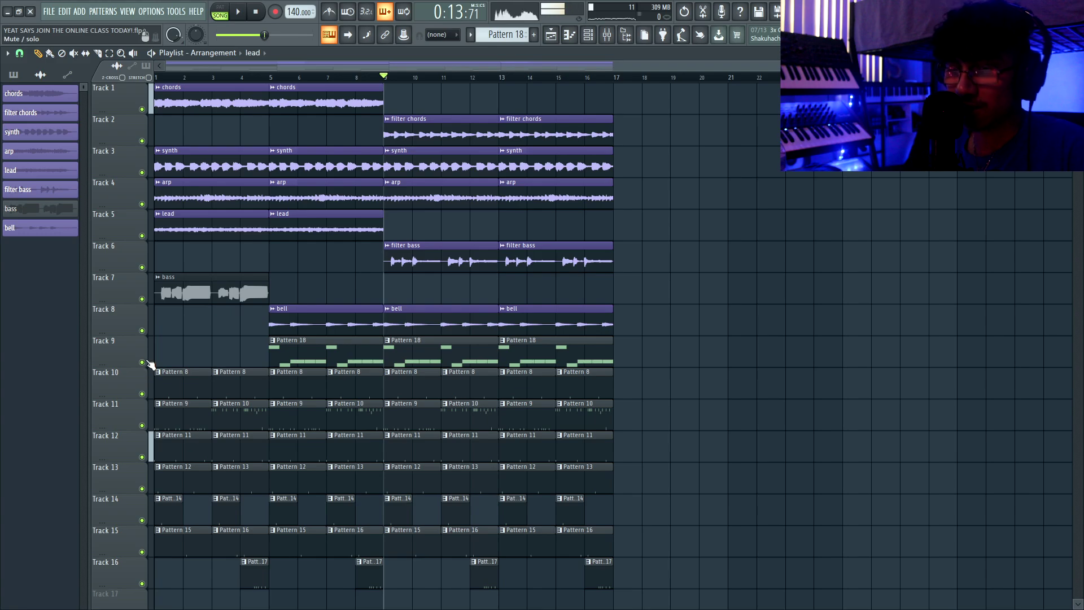
- Isolate the Pattern 18 808 on track 9 with the filter bass on track 6 and audition them together from bar 9
right_click(143, 362)
right_click(142, 267)
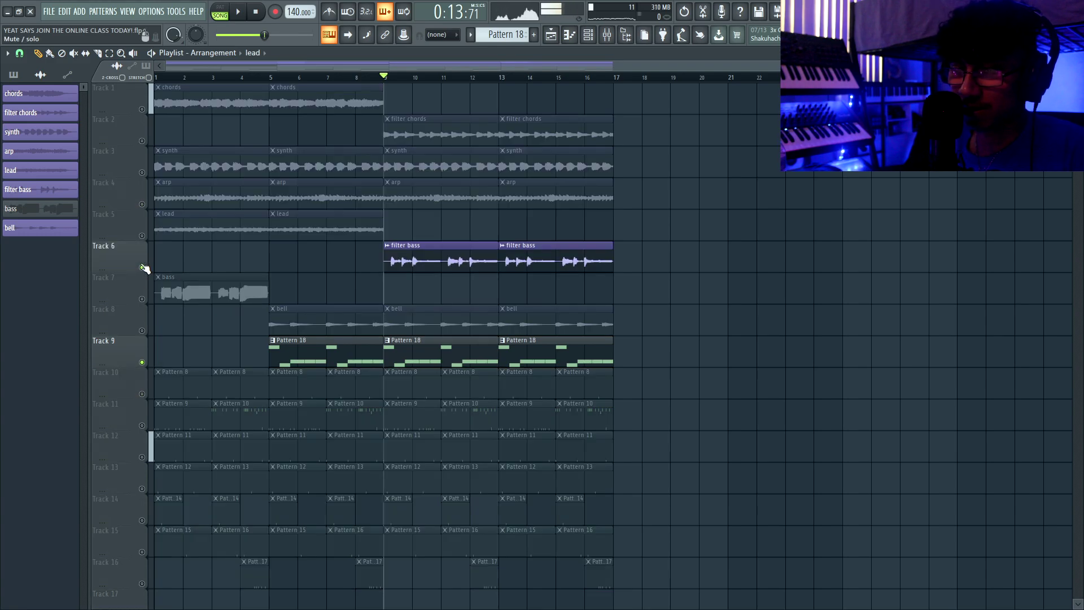
scroll(139, 294, "up", 2)
left_click(143, 361)
scroll(366, 314, "up", 2)
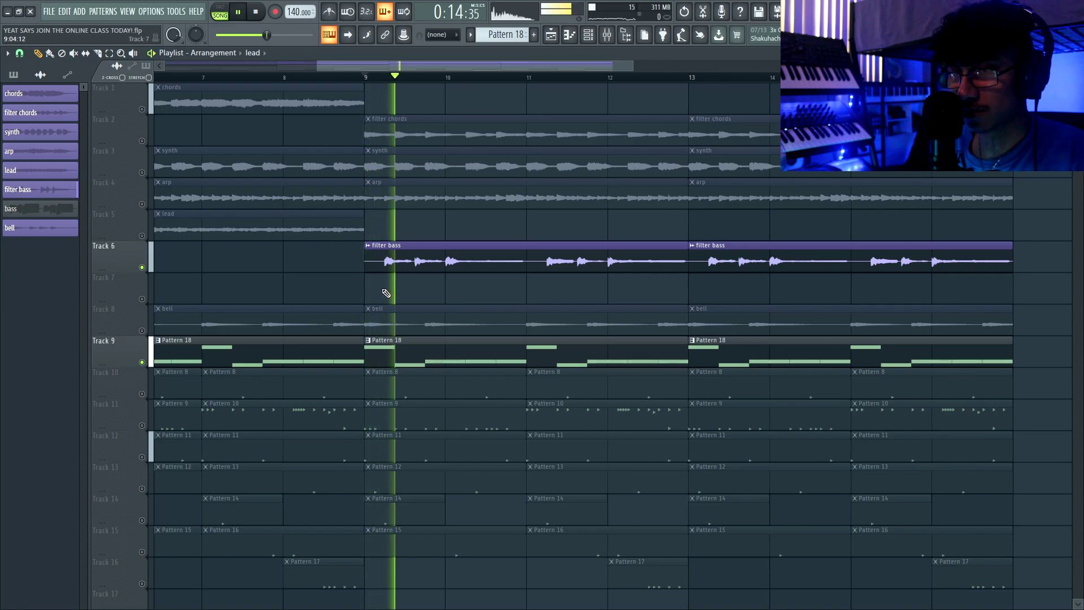
scroll(388, 289, "down", 3)
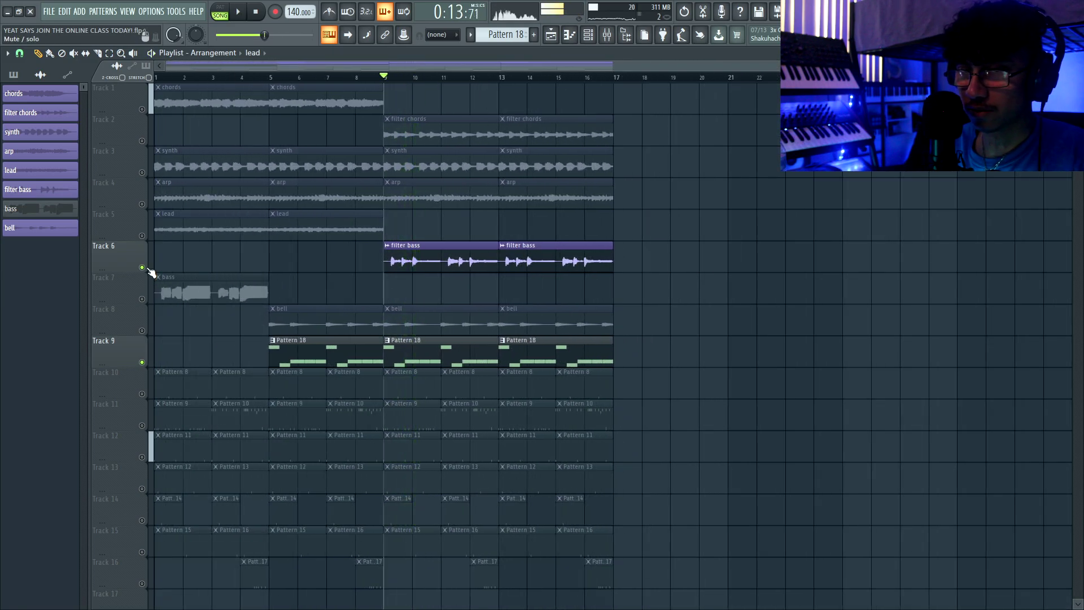
- Bring all tracks back from solo and play the full arrangement from bar 1
right_click(143, 267)
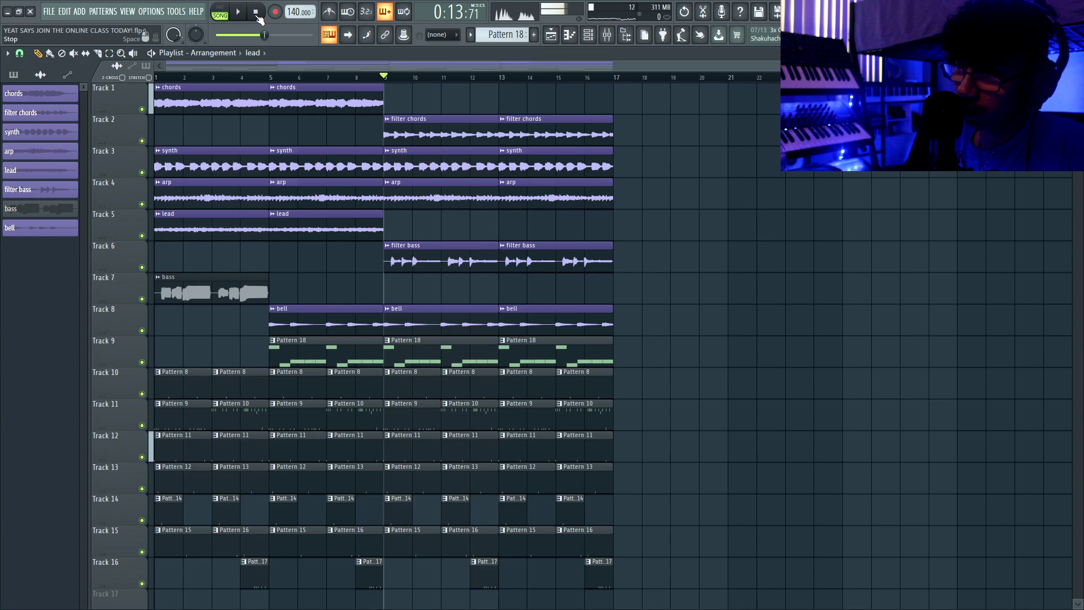
key("space")
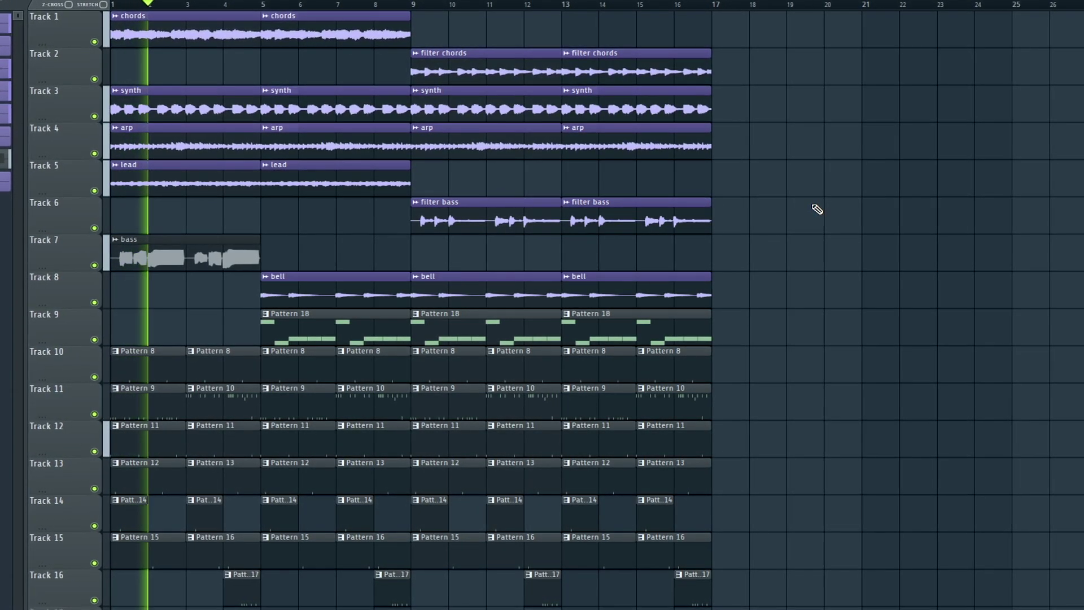